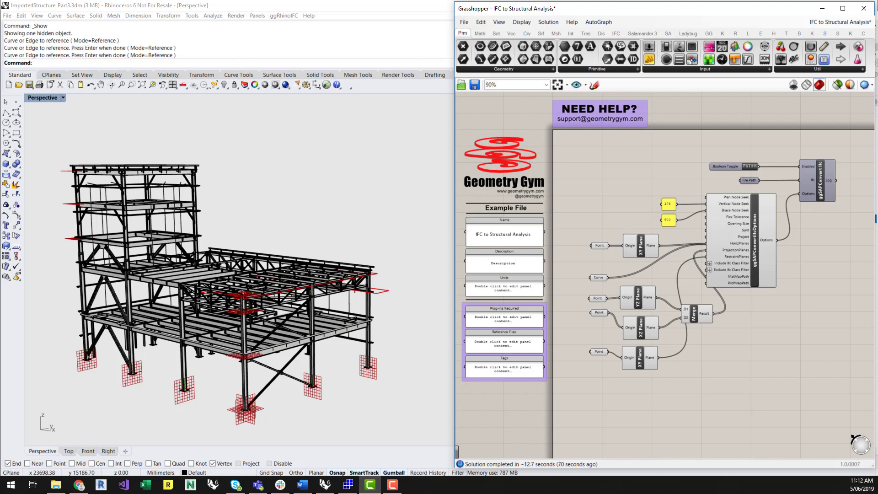
{"action": "scroll", "coordinate": [292, 397], "scroll_direction": "up", "scroll_amount": 5}
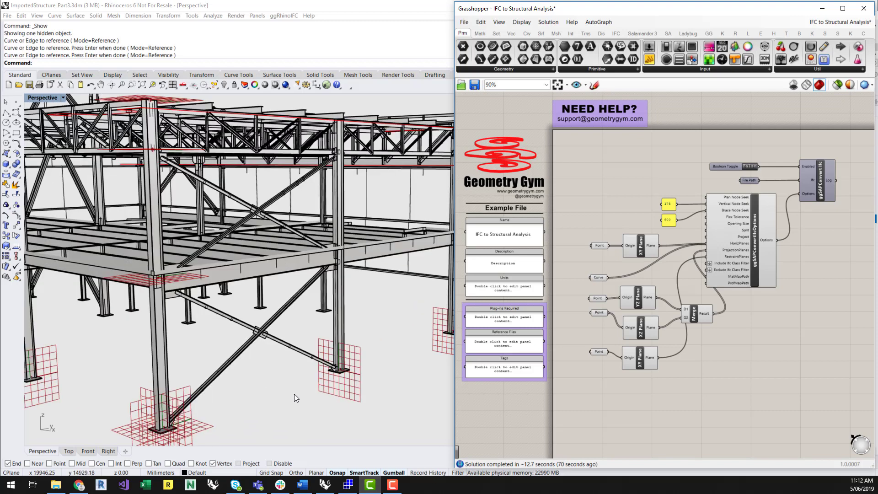
{"action": "left_click_drag", "start_coordinate": [294, 394], "coordinate": [251, 316]}
{"action": "key", "text": "Delete"}
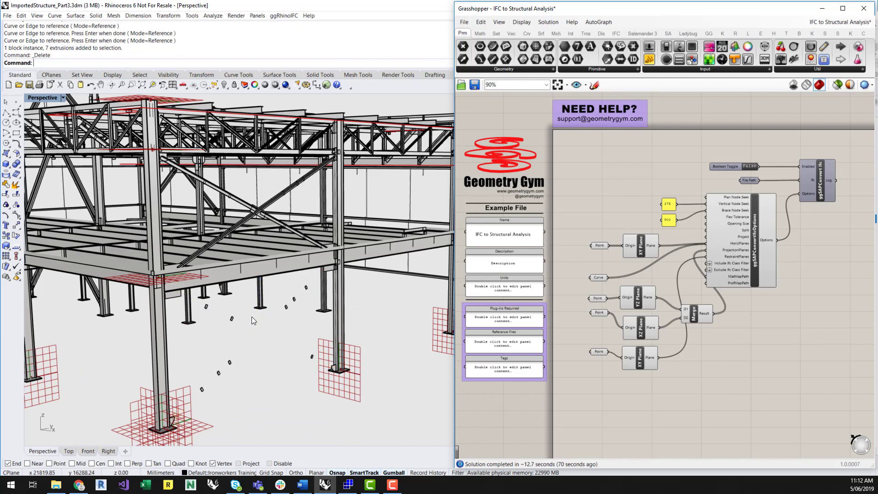
{"action": "left_click", "coordinate": [283, 17]}
{"action": "left_click", "coordinate": [309, 44]}
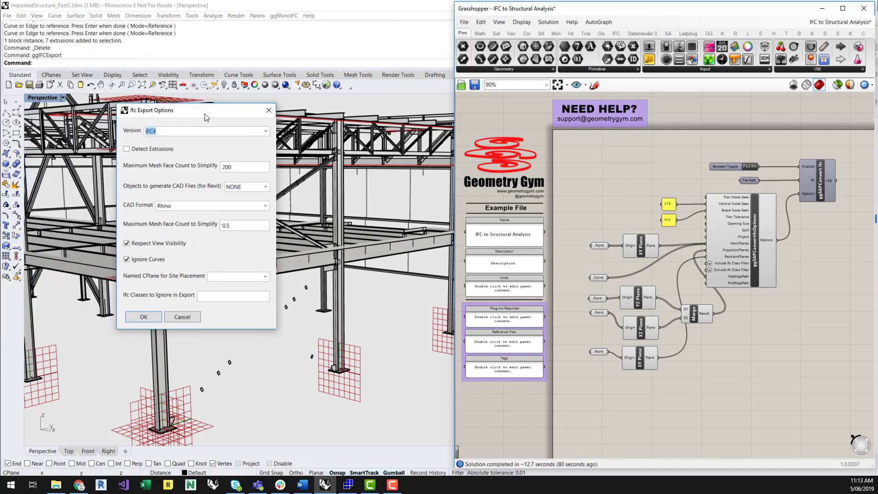
{"action": "left_click", "coordinate": [268, 111]}
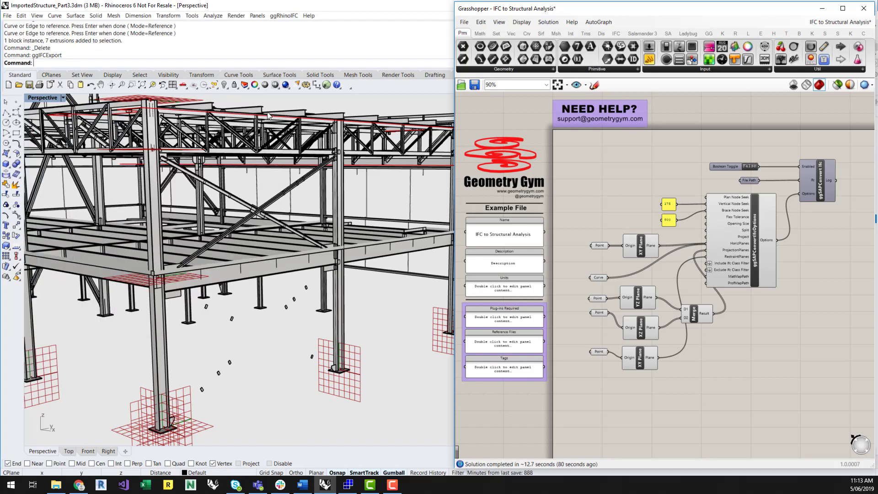
{"action": "left_click", "coordinate": [90, 86]}
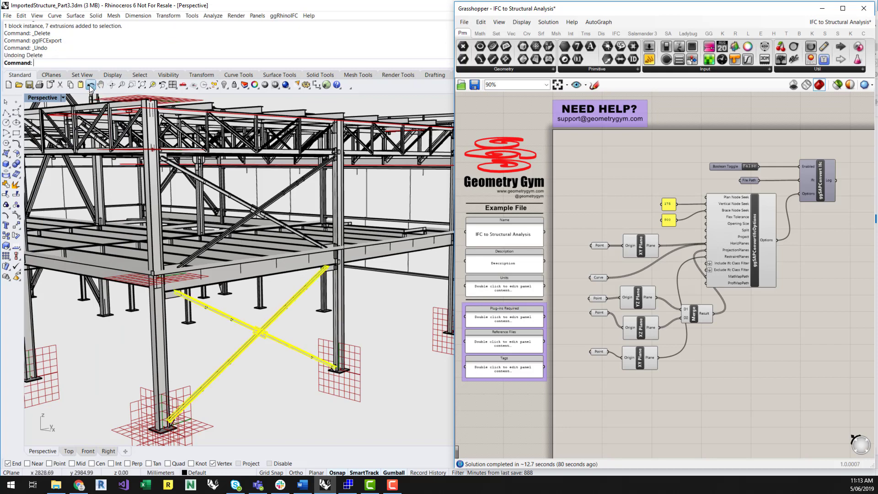
{"action": "left_click", "coordinate": [289, 406]}
{"action": "right_click_drag", "start_coordinate": [336, 328], "coordinate": [287, 326]}
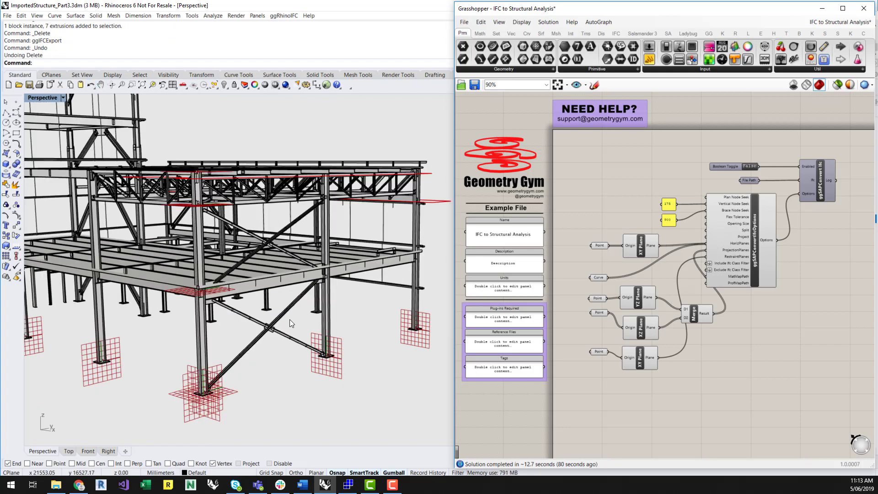
Step: Zoom out and list the ggSAP components from Grasshopper's SA tab, including ggSAPConvertIfcFilter
{"action": "scroll", "coordinate": [298, 380], "scroll_direction": "down", "scroll_amount": 5}
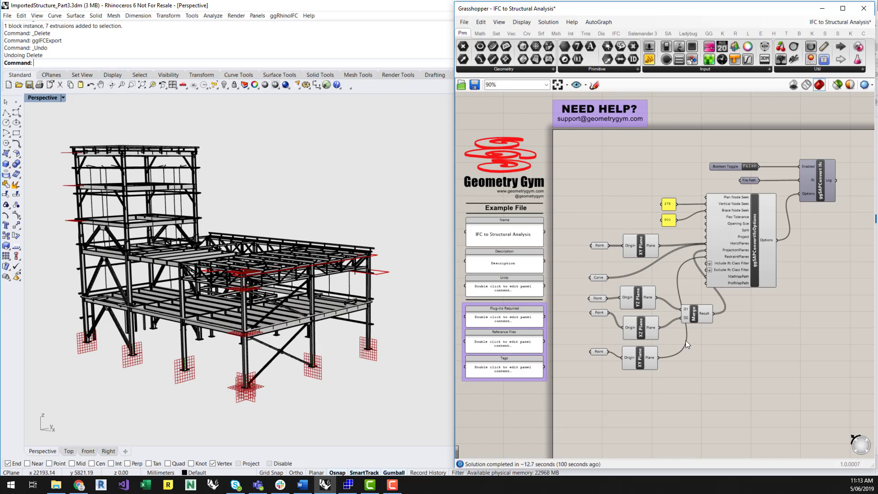
{"action": "left_click", "coordinate": [668, 35]}
{"action": "left_click", "coordinate": [463, 71]}
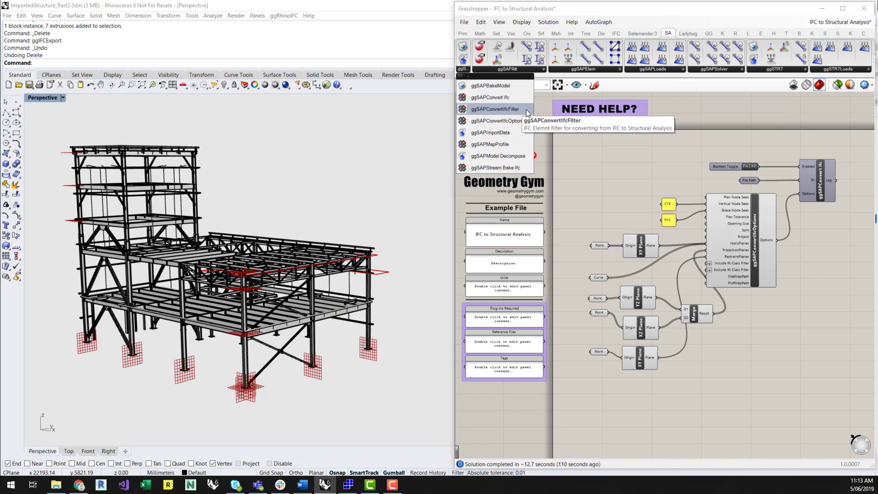
Step: Place a ggSAPConvertIfcFilter component below the plane components and inspect its inputs
{"action": "left_click_drag", "start_coordinate": [522, 109], "coordinate": [607, 163]}
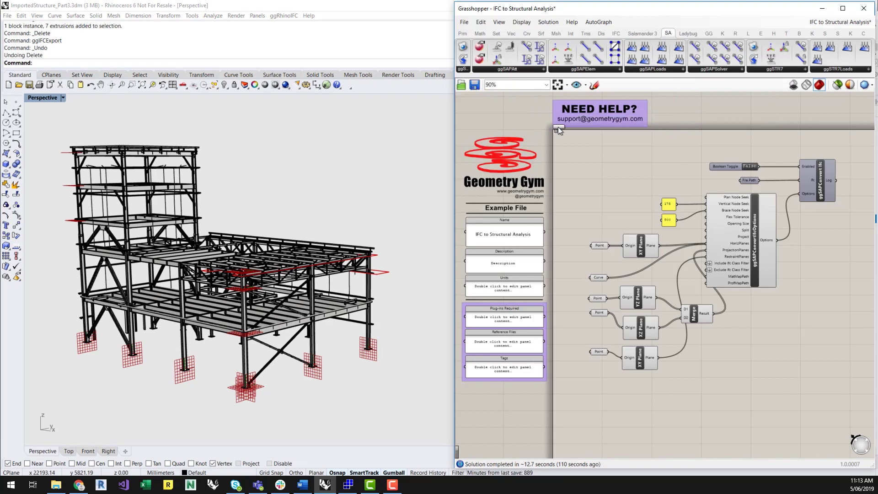
{"action": "left_click_drag", "start_coordinate": [633, 410], "coordinate": [643, 404]}
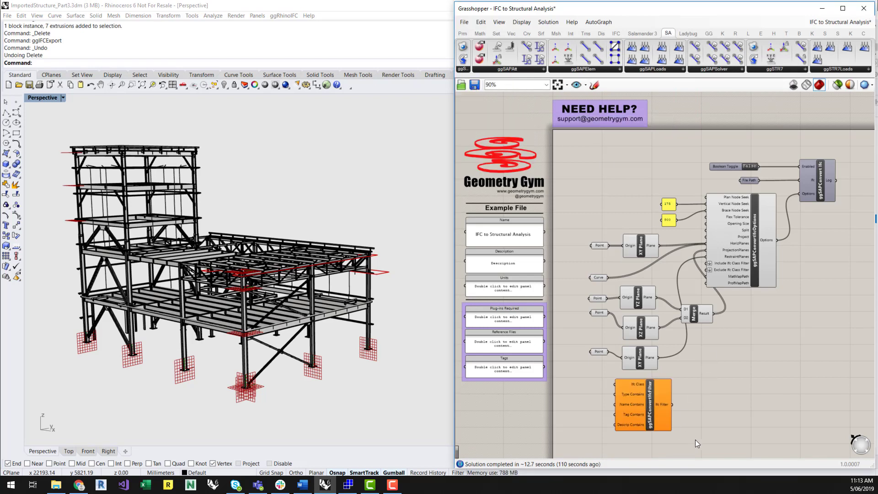
{"action": "scroll", "coordinate": [646, 431], "scroll_direction": "up", "scroll_amount": 4}
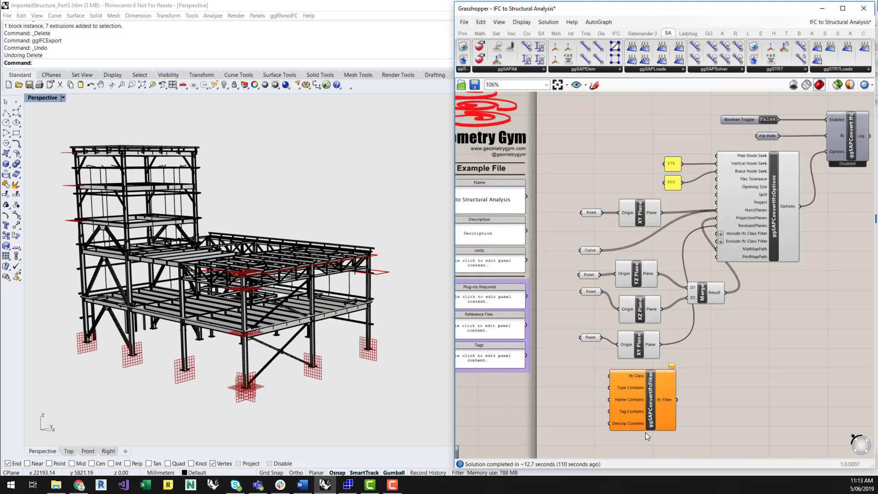
{"action": "right_click_drag", "start_coordinate": [654, 389], "coordinate": [668, 343]}
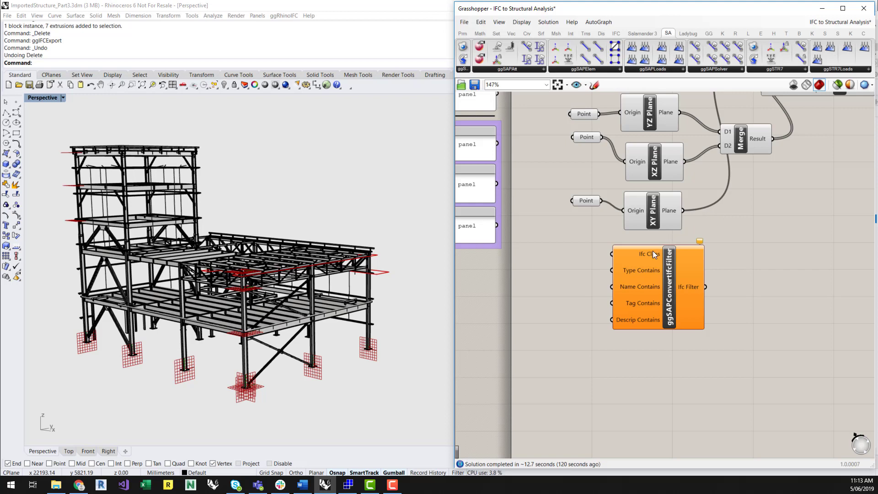
{"action": "mouse_move", "coordinate": [650, 256]}
{"action": "scroll", "coordinate": [568, 348], "scroll_direction": "down", "scroll_amount": 3}
{"action": "right_click_drag", "start_coordinate": [570, 313], "coordinate": [581, 367]}
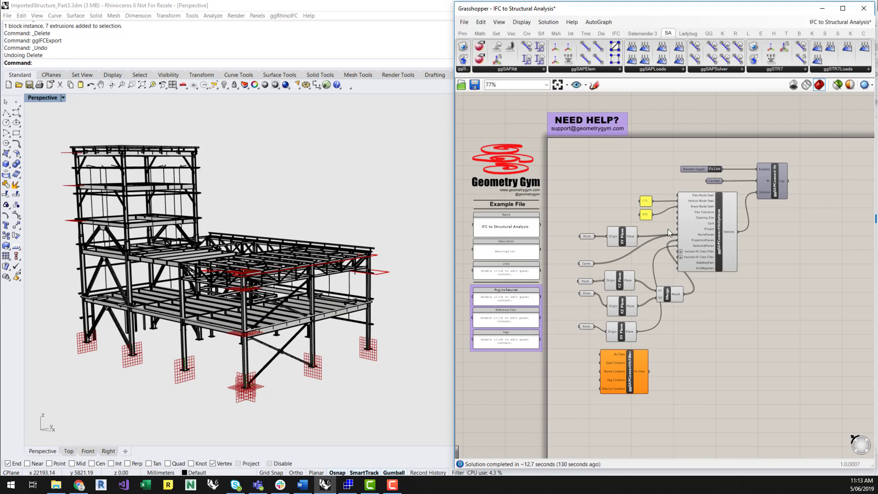
{"action": "mouse_move", "coordinate": [699, 251]}
Step: Hide Grasshopper and pan the Rhino view of the steel structure
{"action": "left_click", "coordinate": [821, 8]}
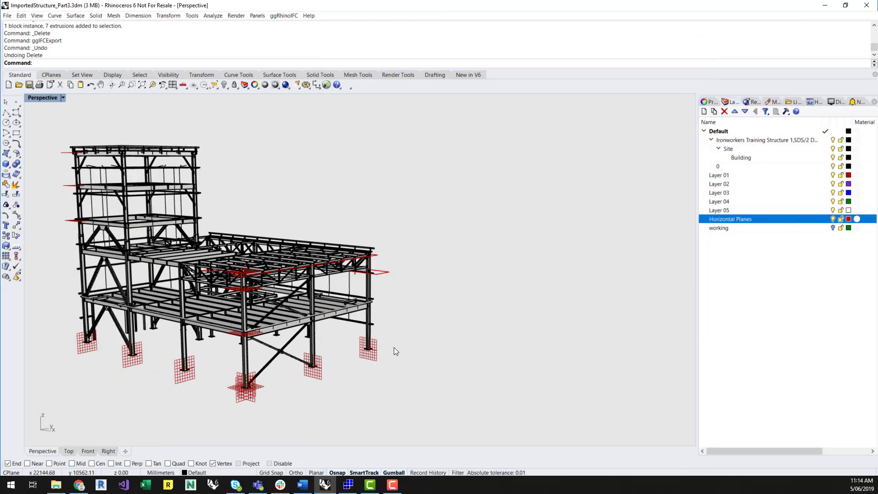
{"action": "middle_click", "coordinate": [399, 331]}
{"action": "right_click_drag", "start_coordinate": [416, 284], "coordinate": [502, 288], "text": "shift"}
{"action": "scroll", "coordinate": [426, 285], "scroll_direction": "up", "scroll_amount": 3}
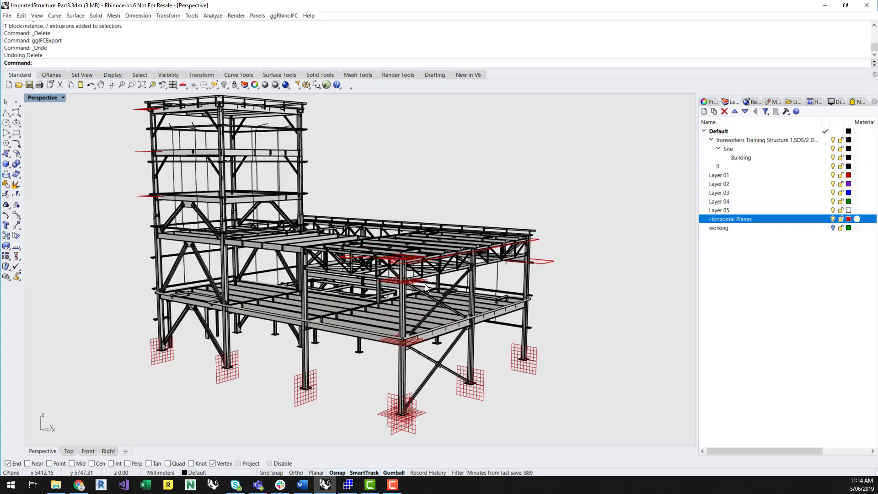
{"action": "scroll", "coordinate": [425, 286], "scroll_direction": "down", "scroll_amount": 3}
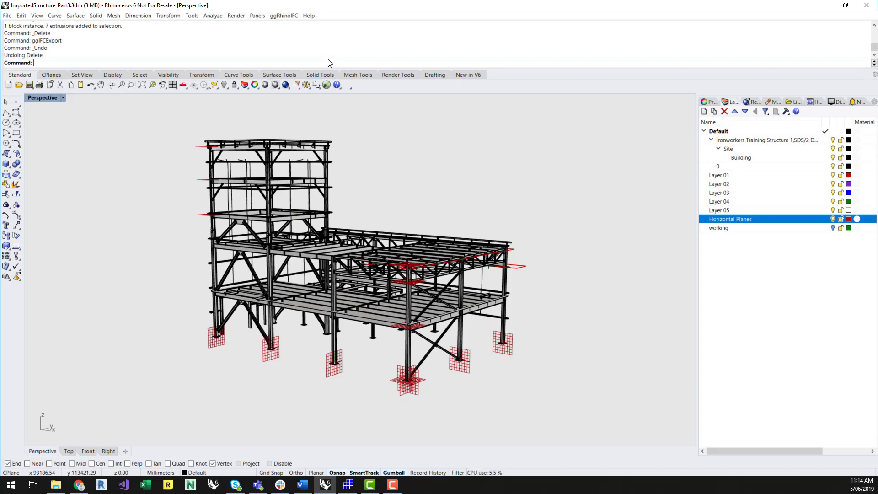
Step: Open the ggRhinoIFC IFC Tree Viewer and dock it beside the Layers panel
{"action": "left_click", "coordinate": [284, 17]}
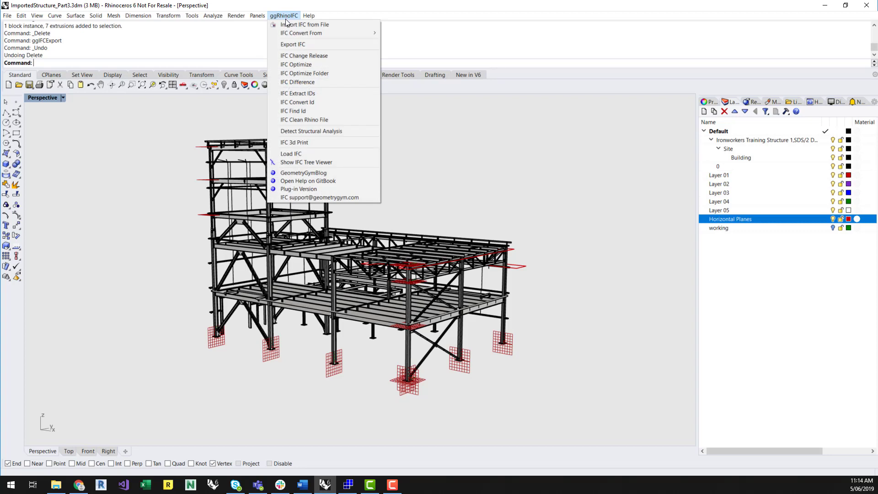
{"action": "left_click", "coordinate": [325, 163]}
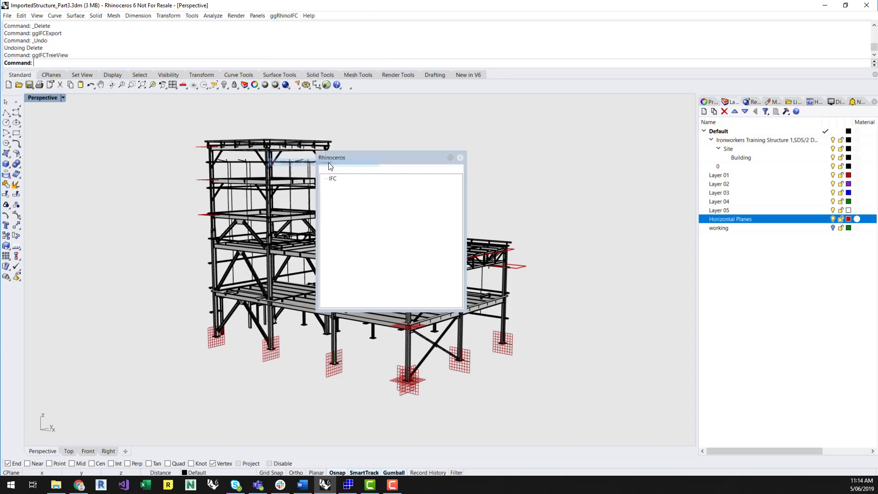
{"action": "left_click_drag", "start_coordinate": [385, 158], "coordinate": [562, 155]}
{"action": "left_click", "coordinate": [283, 16]}
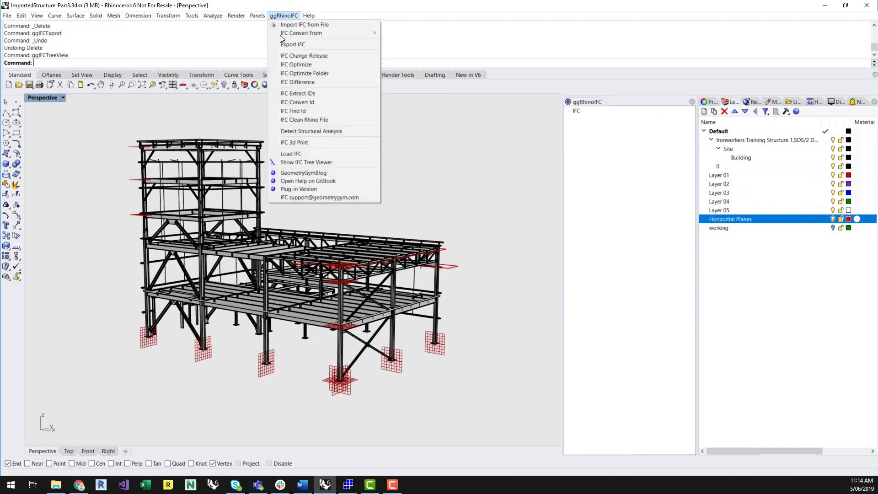
Step: Load TrainingStructure_param.ifc into the IFC tree viewer
{"action": "left_click", "coordinate": [308, 154]}
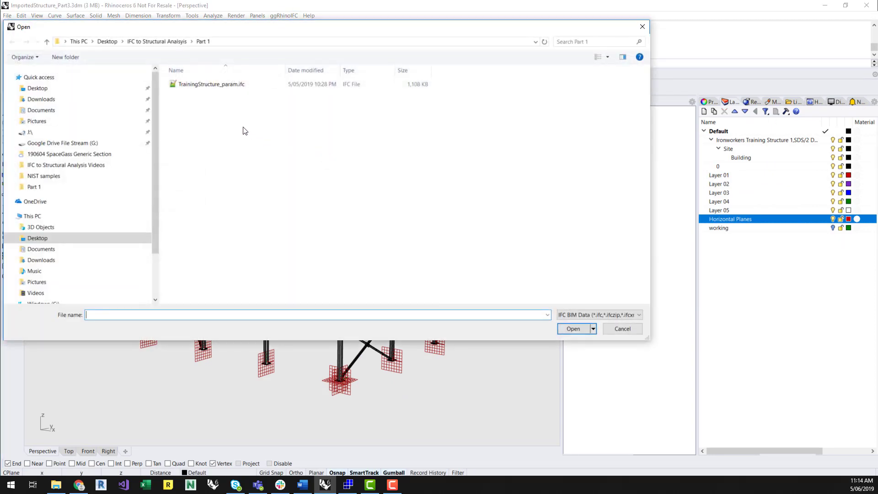
{"action": "left_click", "coordinate": [202, 85]}
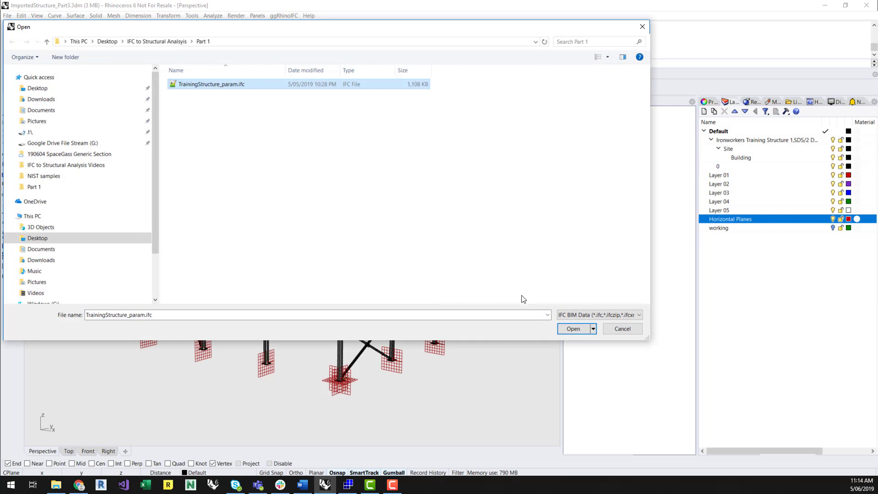
{"action": "left_click", "coordinate": [572, 329]}
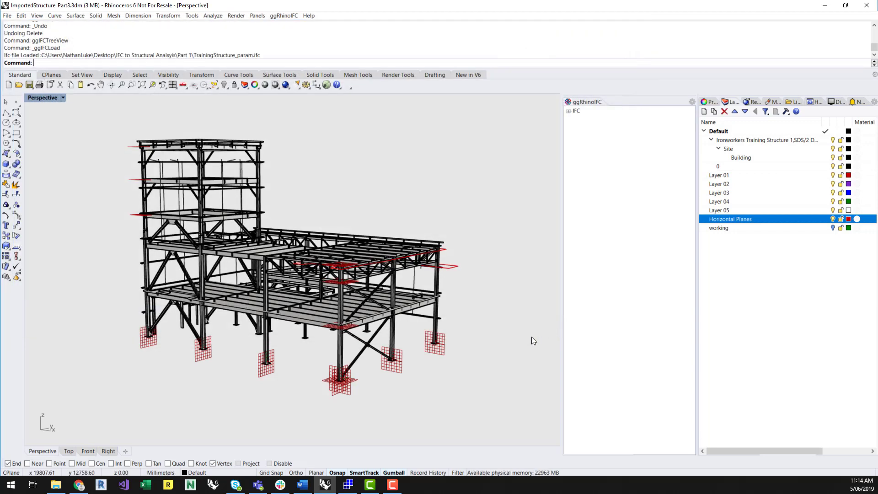
Step: Widen the tree panel and expand IFCPROJECT down to its 403 contained elements, then collapse them
{"action": "left_click", "coordinate": [568, 110]}
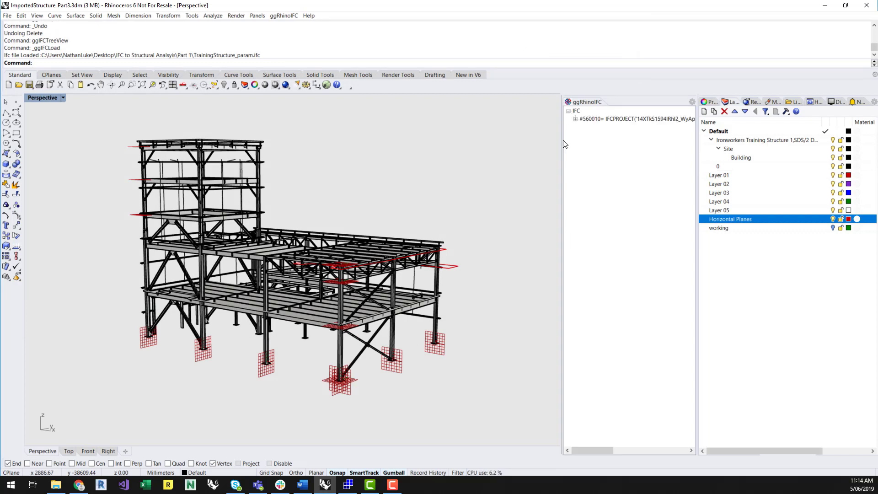
{"action": "left_click_drag", "start_coordinate": [566, 144], "coordinate": [527, 145]}
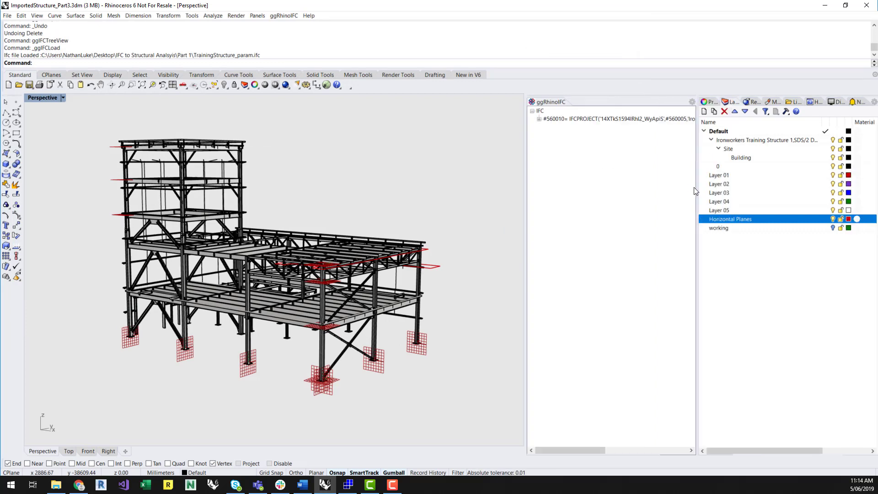
{"action": "left_click_drag", "start_coordinate": [696, 191], "coordinate": [752, 190]}
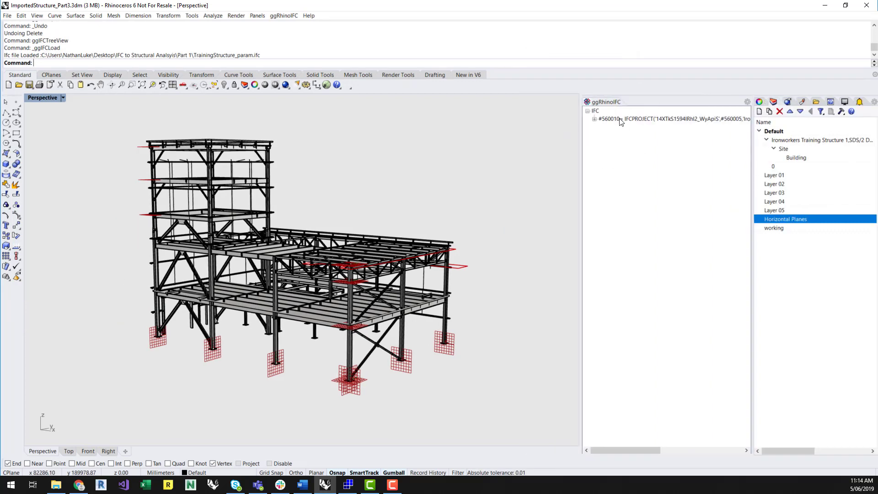
{"action": "left_click", "coordinate": [593, 119]}
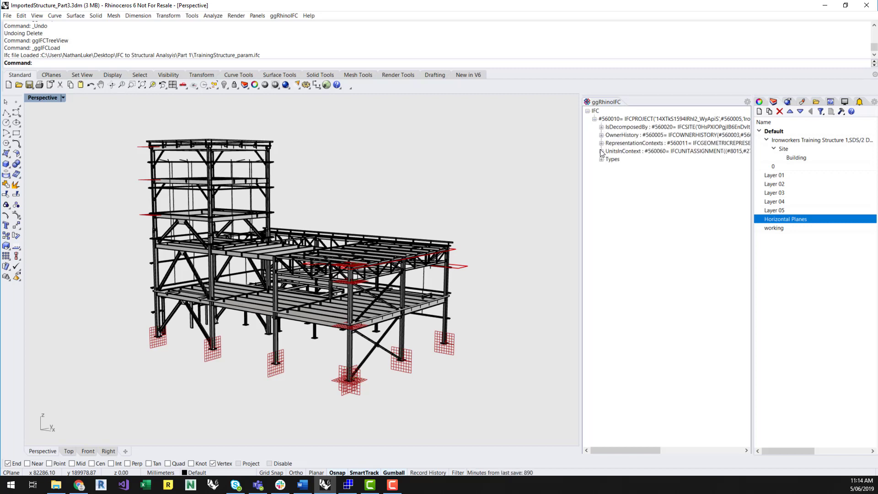
{"action": "left_click", "coordinate": [601, 127]}
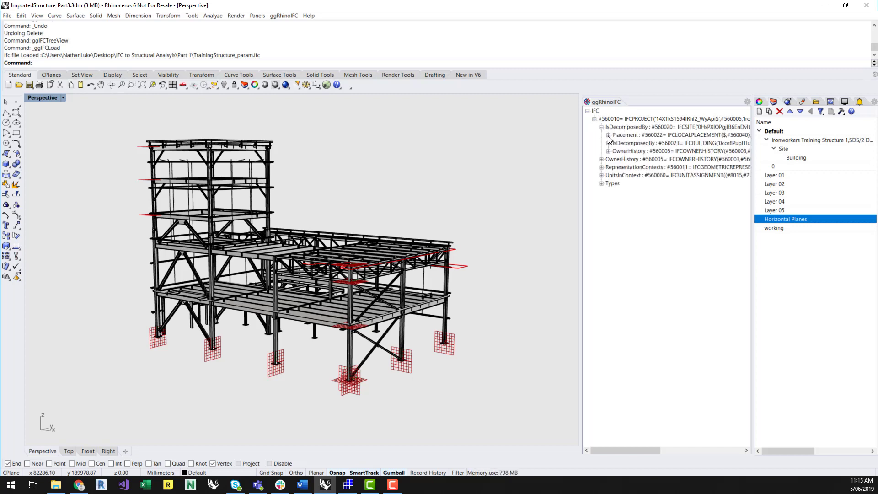
{"action": "left_click", "coordinate": [608, 143]}
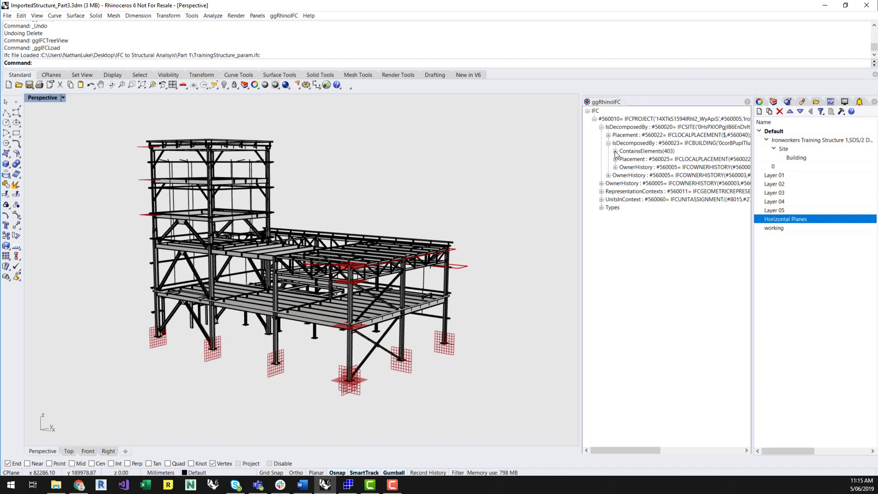
{"action": "left_click", "coordinate": [615, 152]}
{"action": "left_click", "coordinate": [615, 115]}
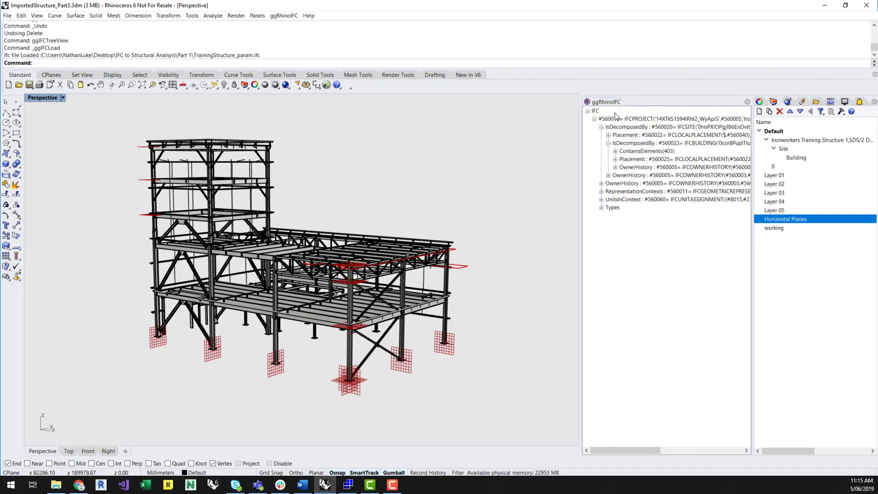
{"action": "left_click", "coordinate": [601, 127]}
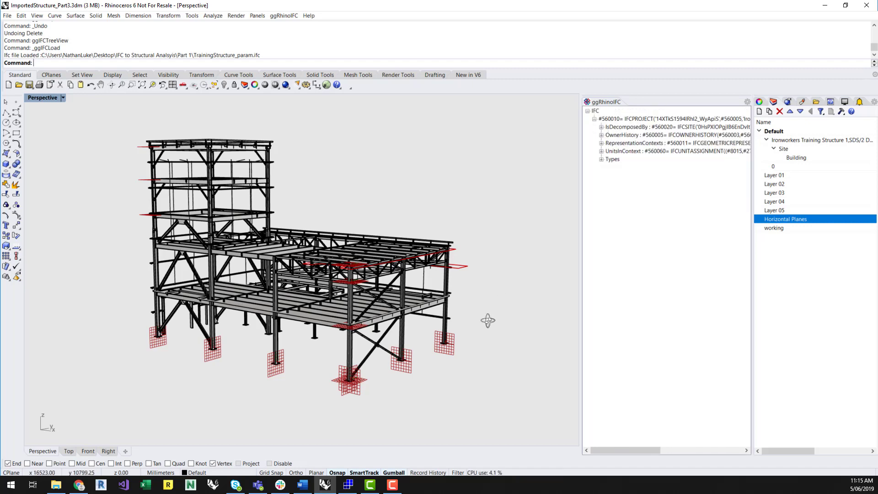
Step: Select a lower-frame column and find its IFCCOLUMN entry inside assembly #26891
{"action": "right_click_drag", "start_coordinate": [485, 320], "coordinate": [338, 327]}
{"action": "scroll", "coordinate": [180, 316], "scroll_direction": "up", "scroll_amount": 3}
{"action": "scroll", "coordinate": [180, 315], "scroll_direction": "up", "scroll_amount": 2}
{"action": "left_click", "coordinate": [222, 337]}
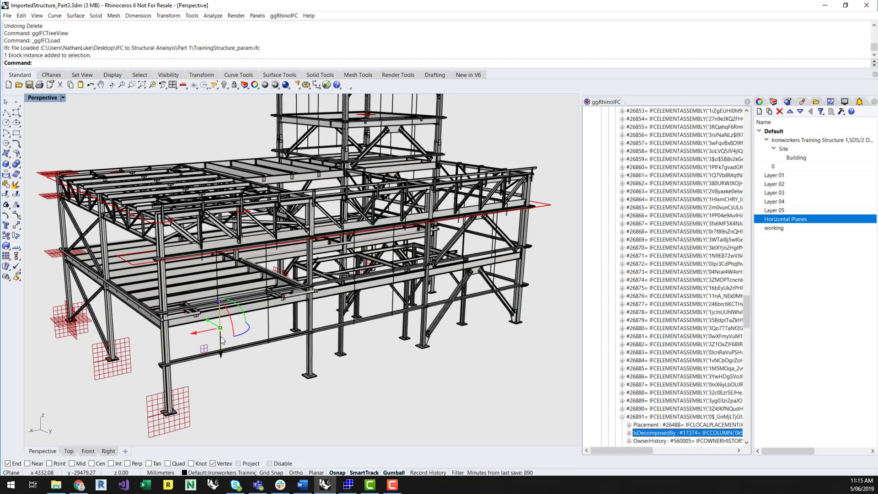
{"action": "left_click_drag", "start_coordinate": [752, 391], "coordinate": [797, 391]}
{"action": "left_click_drag", "start_coordinate": [627, 394], "coordinate": [567, 392]}
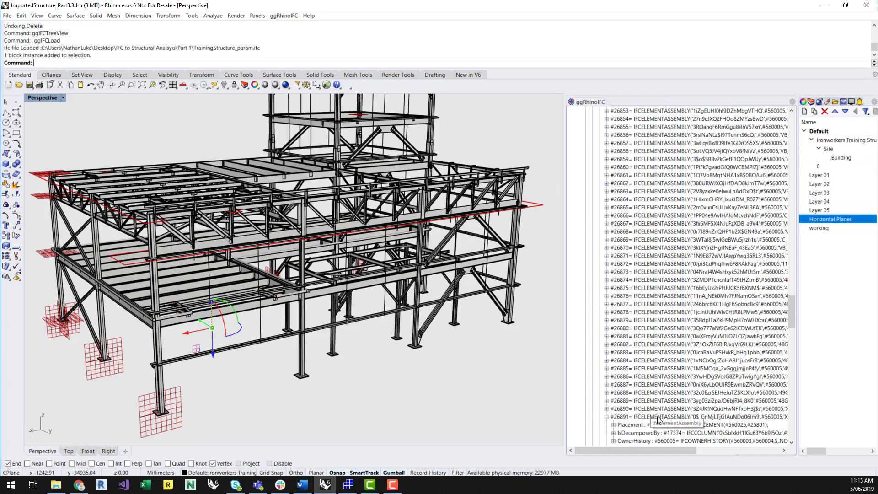
{"action": "left_click", "coordinate": [645, 417]}
{"action": "scroll", "coordinate": [722, 398], "scroll_direction": "down", "scroll_amount": 2}
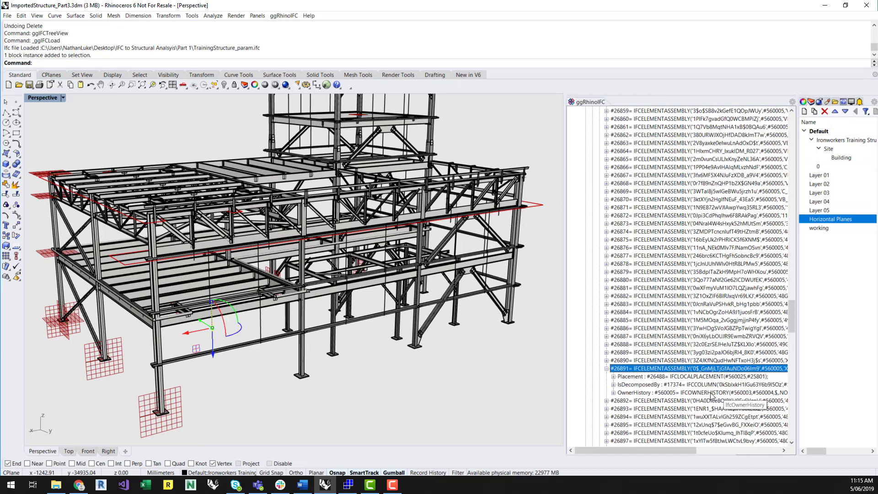
{"action": "left_click", "coordinate": [698, 387]}
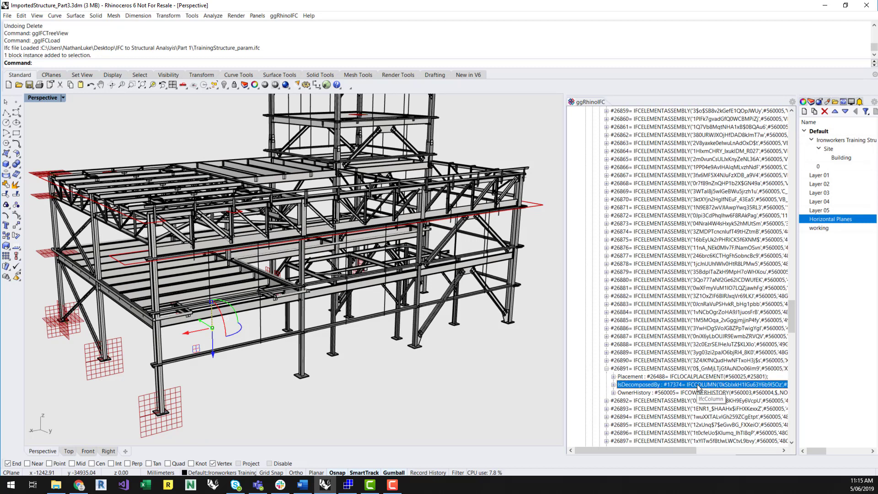
Step: Scroll the IFC tree horizontally to read the entry, then select another lower-frame column
{"action": "left_click_drag", "start_coordinate": [665, 450], "coordinate": [732, 451]}
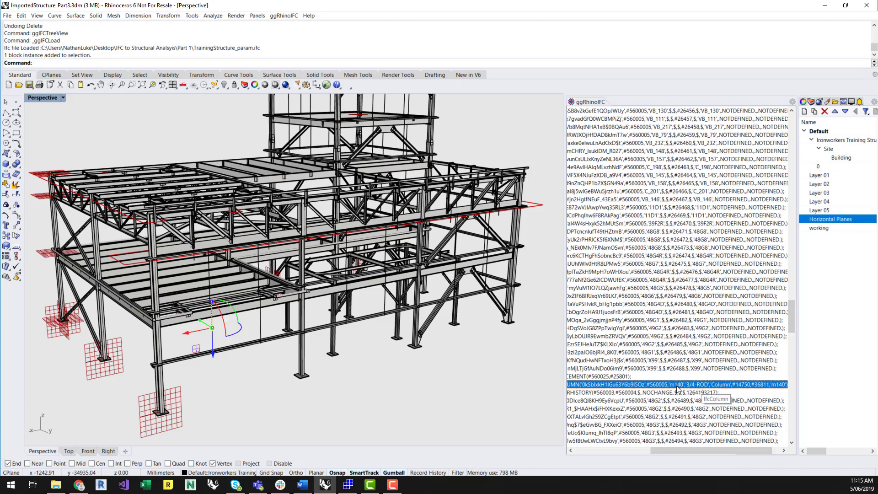
{"action": "left_click_drag", "start_coordinate": [679, 453], "coordinate": [605, 451]}
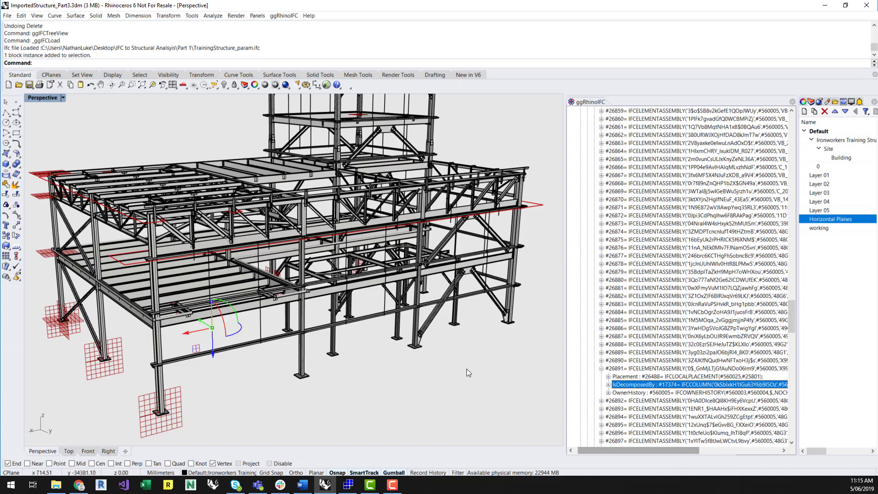
{"action": "left_click", "coordinate": [223, 378]}
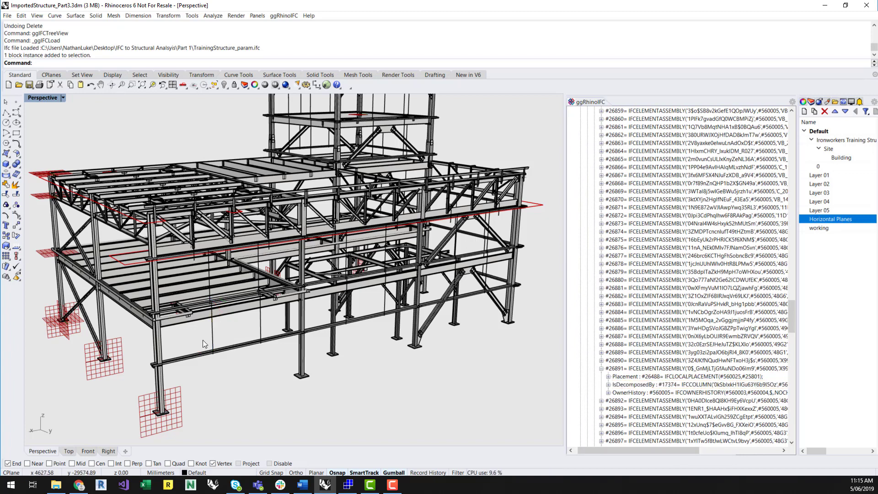
{"action": "scroll", "coordinate": [255, 332], "scroll_direction": "up", "scroll_amount": 2}
{"action": "left_click", "coordinate": [278, 325]}
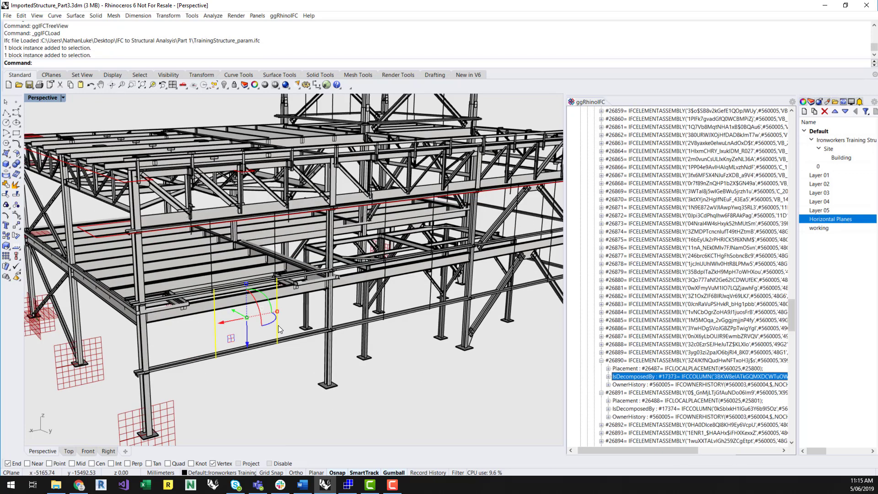
{"action": "left_click_drag", "start_coordinate": [652, 449], "coordinate": [631, 451]}
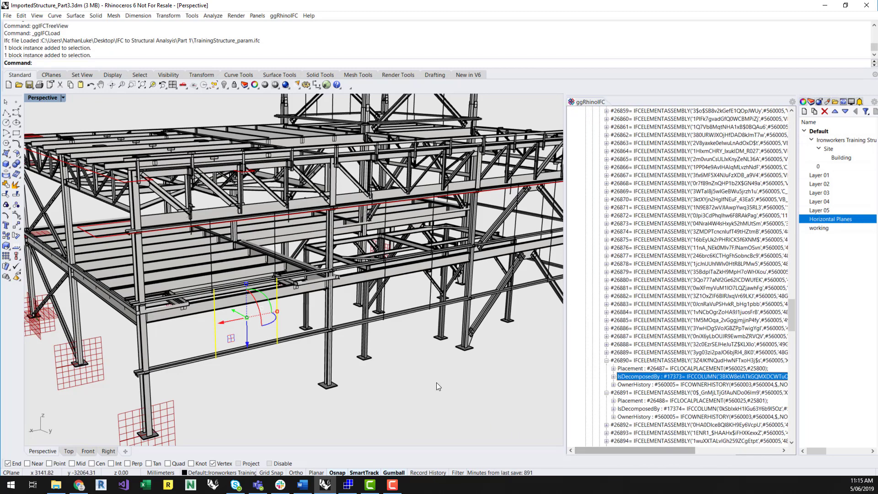
Step: Add an IfcColumn panel wired to the filter's Ifc Class input
{"action": "left_click", "coordinate": [326, 86]}
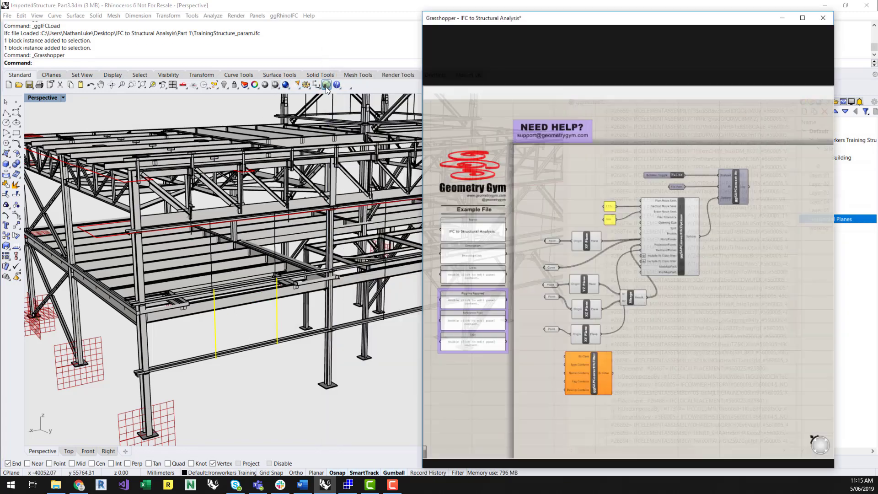
{"action": "double_click", "coordinate": [594, 350]}
{"action": "type", "text": "Panel"}
{"action": "type", "text": "C"}
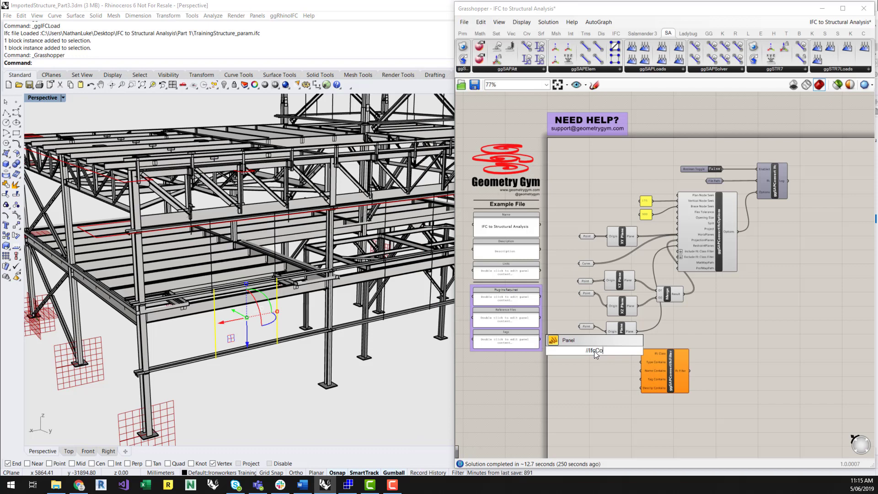
{"action": "type", "text": "olumn"}
{"action": "key", "text": "Return"}
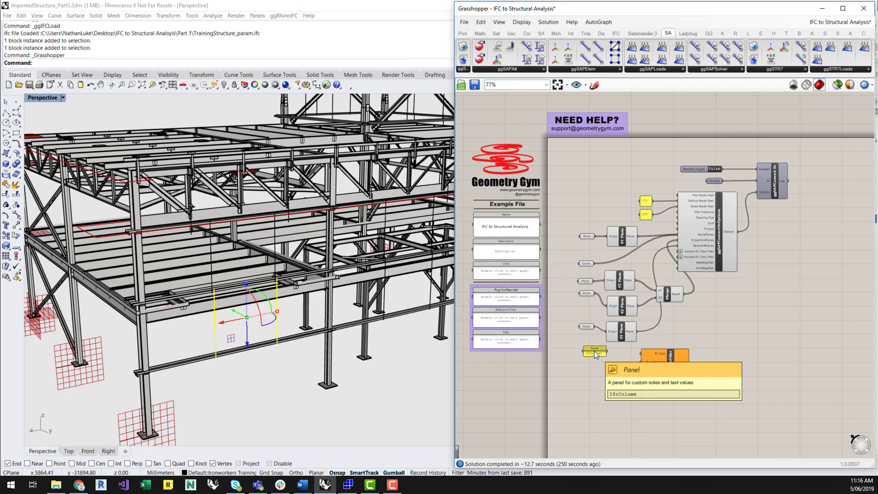
{"action": "left_click_drag", "start_coordinate": [631, 352], "coordinate": [636, 354]}
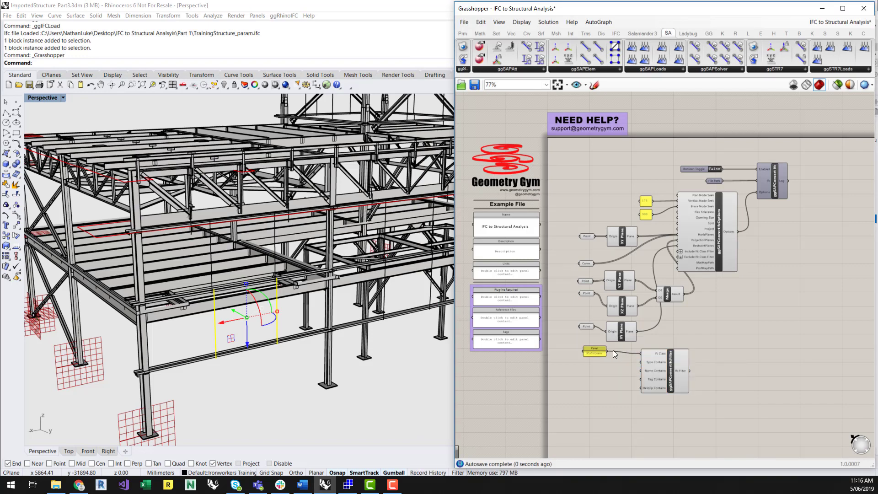
Step: Add a ROW panel wired to the filter's Descrip Contains input
{"action": "double_click", "coordinate": [597, 391]}
{"action": "type", "text": "//ROW"}
{"action": "key", "text": "Return"}
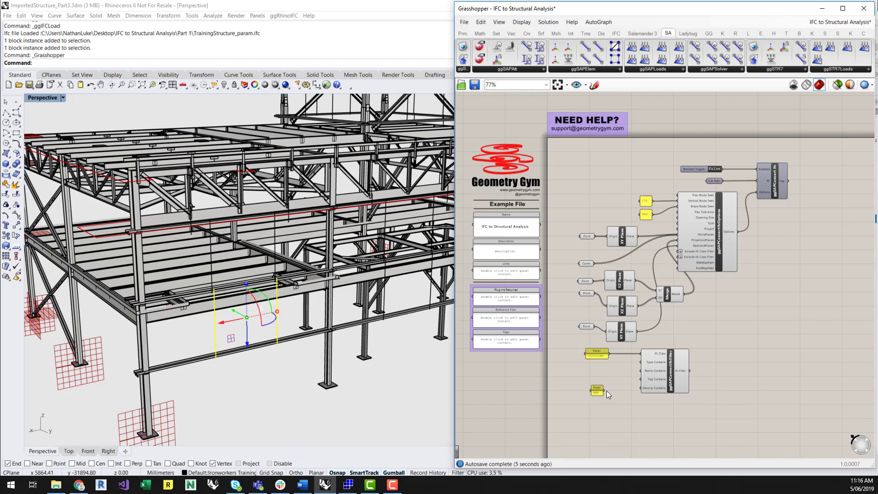
{"action": "left_click_drag", "start_coordinate": [636, 388], "coordinate": [605, 390]}
{"action": "left_click", "coordinate": [734, 388]}
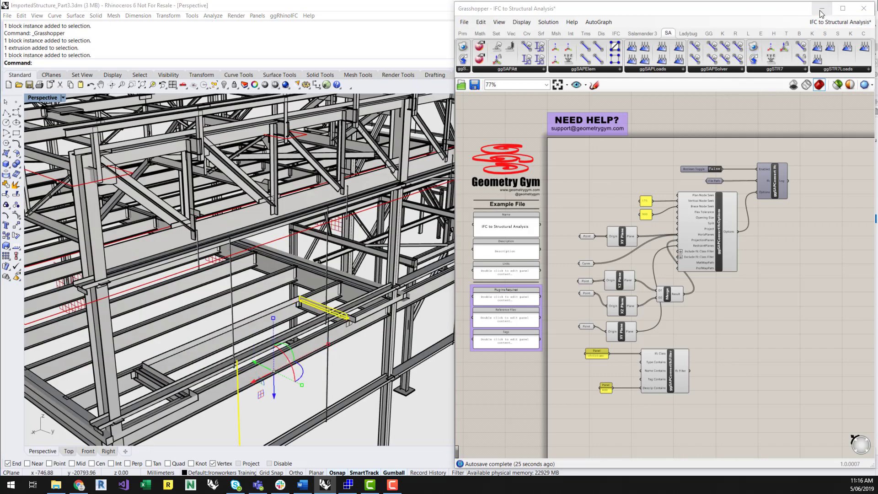
Step: Hide Grasshopper and select beam member #16303 in the IFC tree to read its record
{"action": "left_click", "coordinate": [829, 7]}
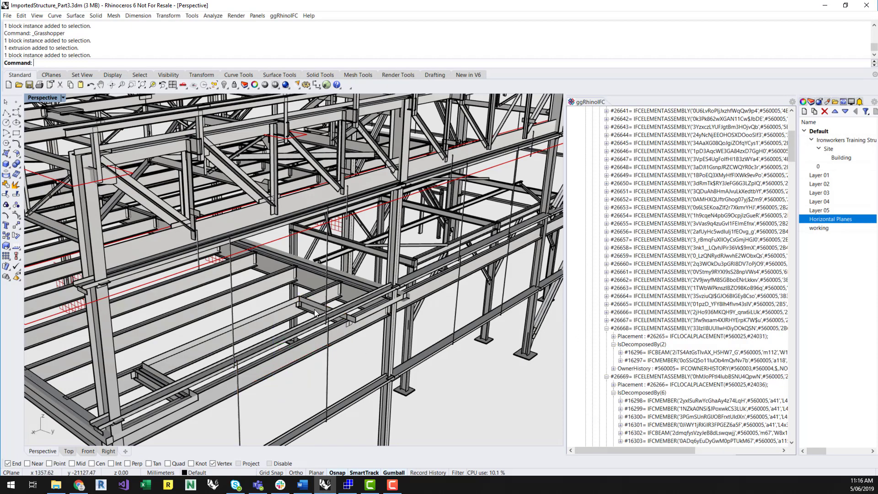
{"action": "left_click", "coordinate": [658, 441]}
{"action": "scroll", "coordinate": [697, 344], "scroll_direction": "down", "scroll_amount": 1}
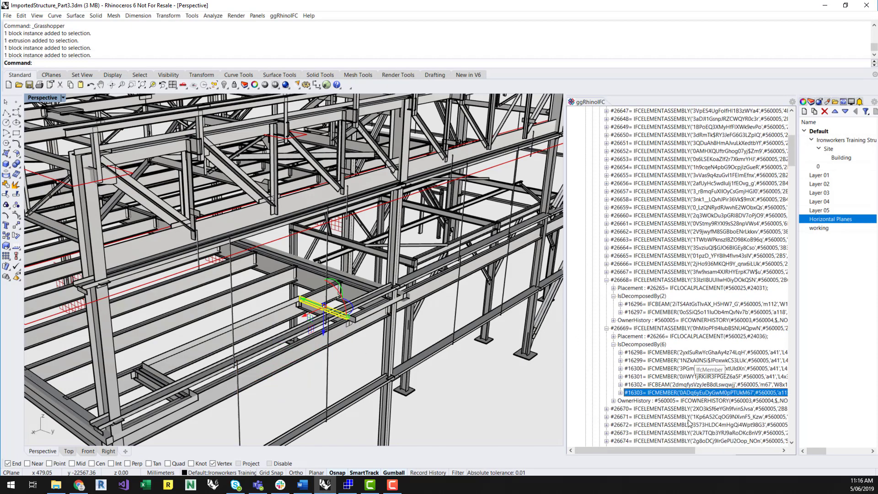
{"action": "left_click_drag", "start_coordinate": [657, 448], "coordinate": [726, 451]}
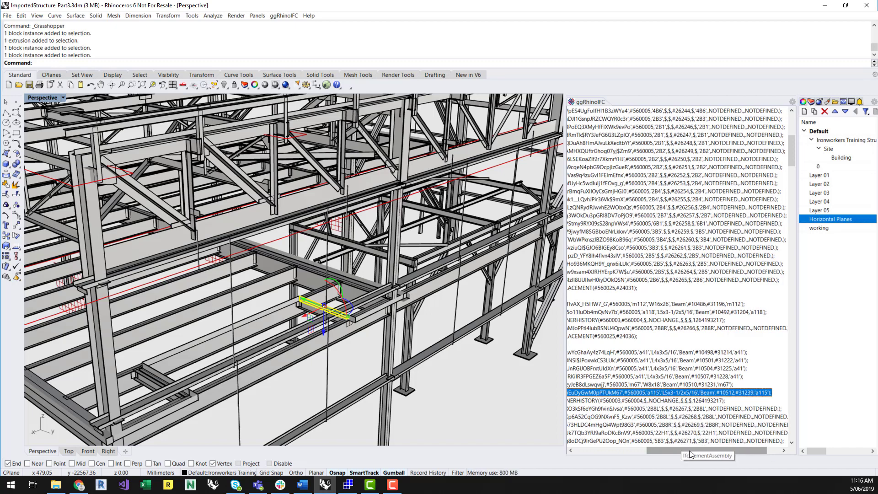
{"action": "left_click_drag", "start_coordinate": [691, 451], "coordinate": [594, 450]}
{"action": "left_click_drag", "start_coordinate": [565, 419], "coordinate": [525, 418]}
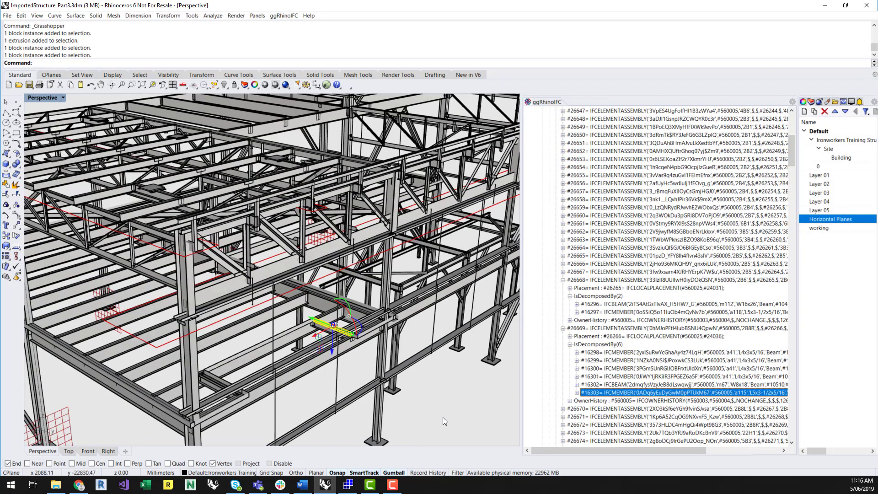
Step: Reselect beam member #16303 while orbiting the view around the structure
{"action": "left_click", "coordinate": [442, 417]}
{"action": "right_click_drag", "start_coordinate": [462, 418], "coordinate": [461, 413]}
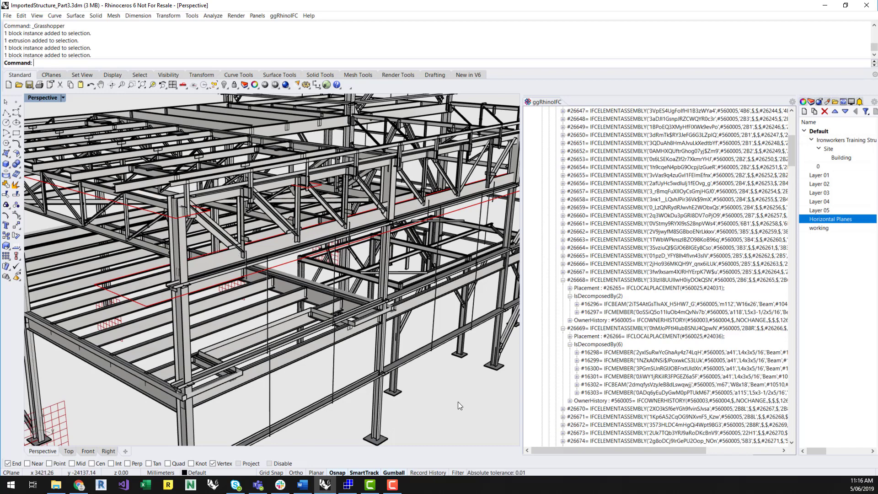
{"action": "left_click", "coordinate": [594, 393]}
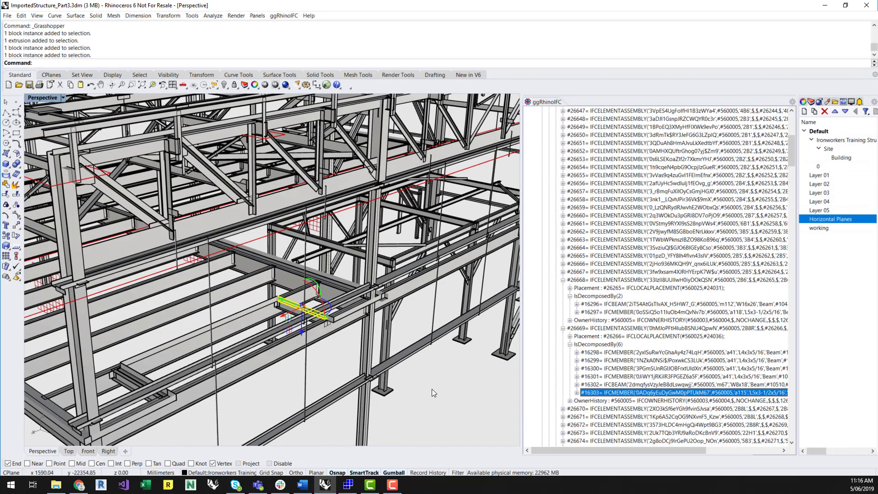
{"action": "scroll", "coordinate": [432, 388], "scroll_direction": "down", "scroll_amount": 3}
{"action": "left_click", "coordinate": [442, 417]}
{"action": "right_click_drag", "start_coordinate": [463, 418], "coordinate": [462, 413]}
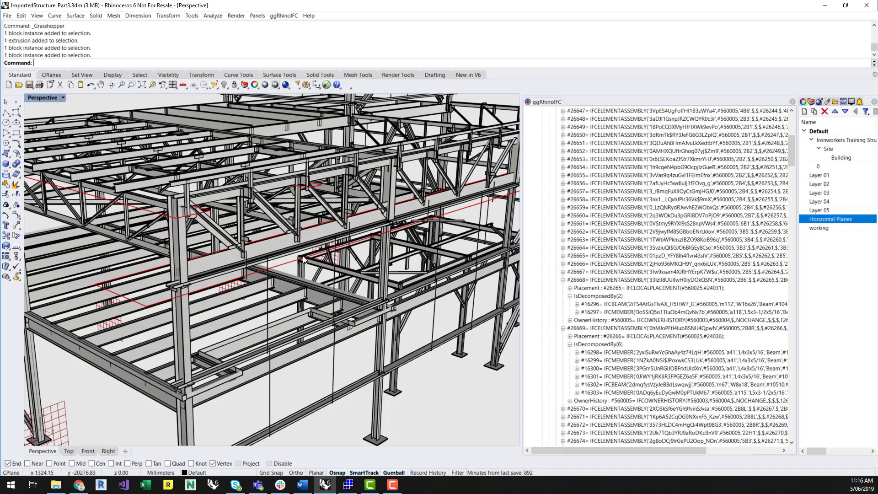
Step: Inspect the IFC records of an upper diagonal brace and a vertical column
{"action": "left_click", "coordinate": [284, 223]}
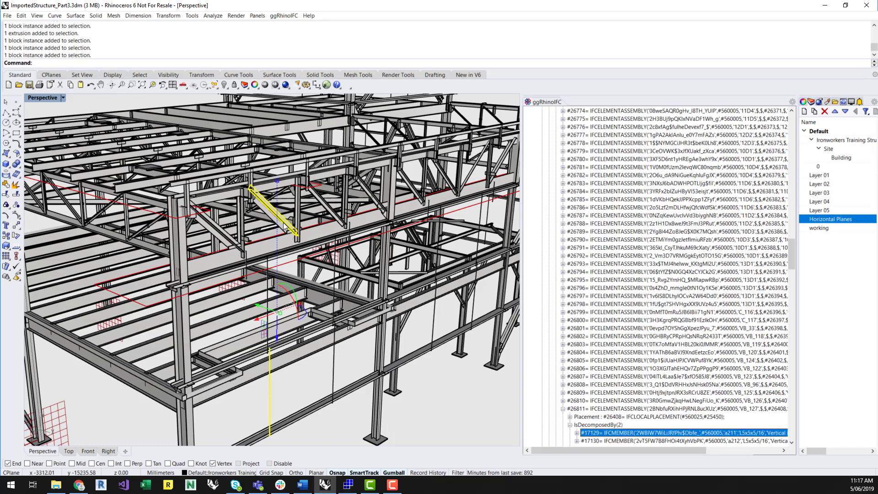
{"action": "scroll", "coordinate": [708, 295], "scroll_direction": "down", "scroll_amount": 1}
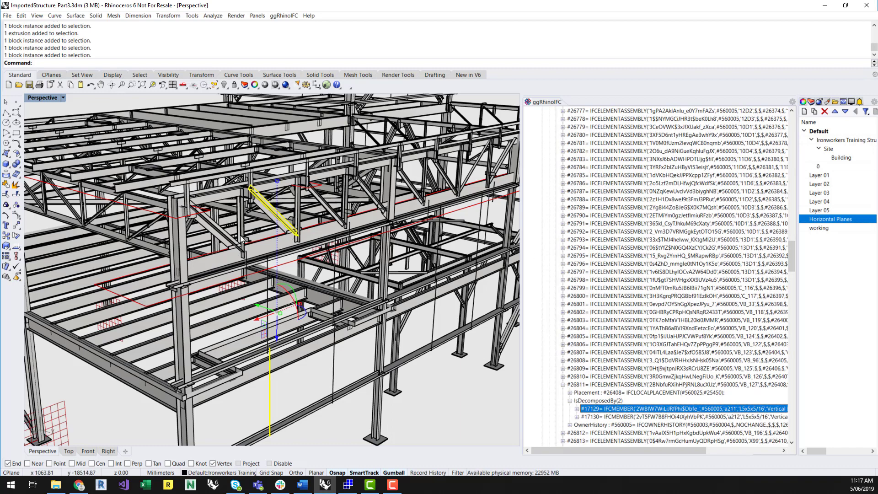
{"action": "left_click", "coordinate": [243, 219]}
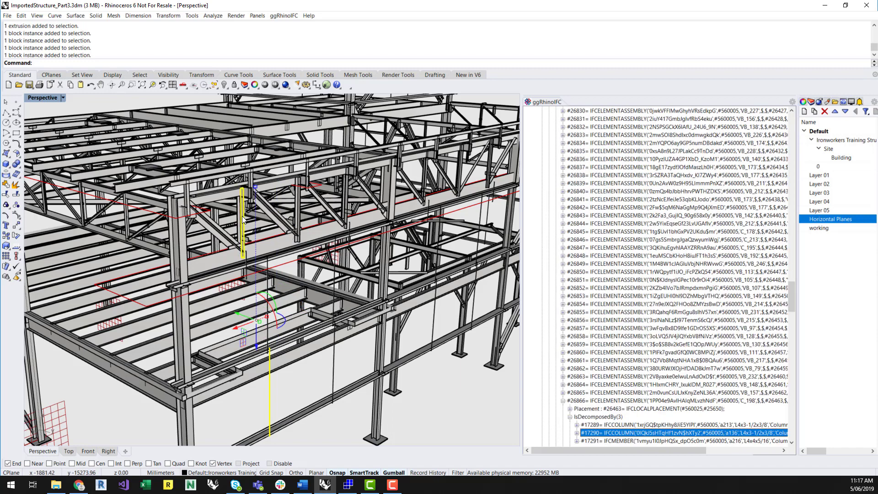
{"action": "scroll", "coordinate": [669, 301], "scroll_direction": "down", "scroll_amount": 1}
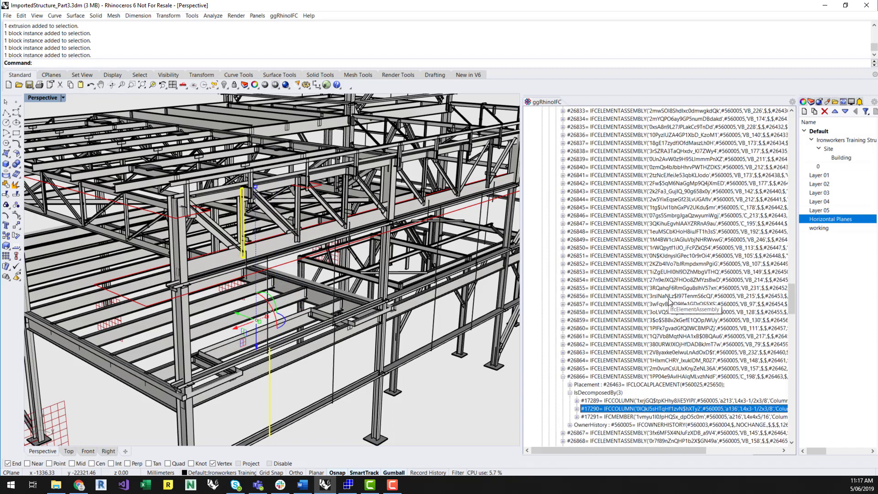
{"action": "left_click", "coordinate": [276, 211]}
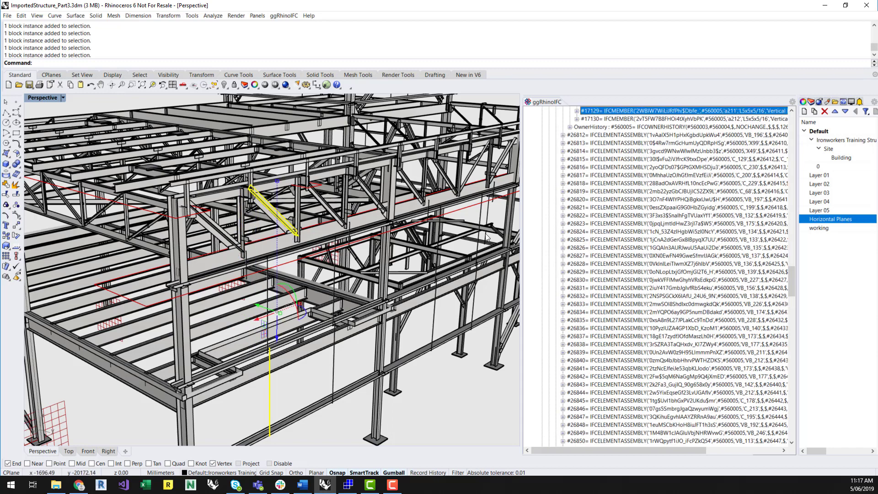
{"action": "scroll", "coordinate": [626, 228], "scroll_direction": "up", "scroll_amount": 2}
{"action": "left_click_drag", "start_coordinate": [628, 454], "coordinate": [665, 454]}
{"action": "scroll", "coordinate": [170, 357], "scroll_direction": "down", "scroll_amount": 3}
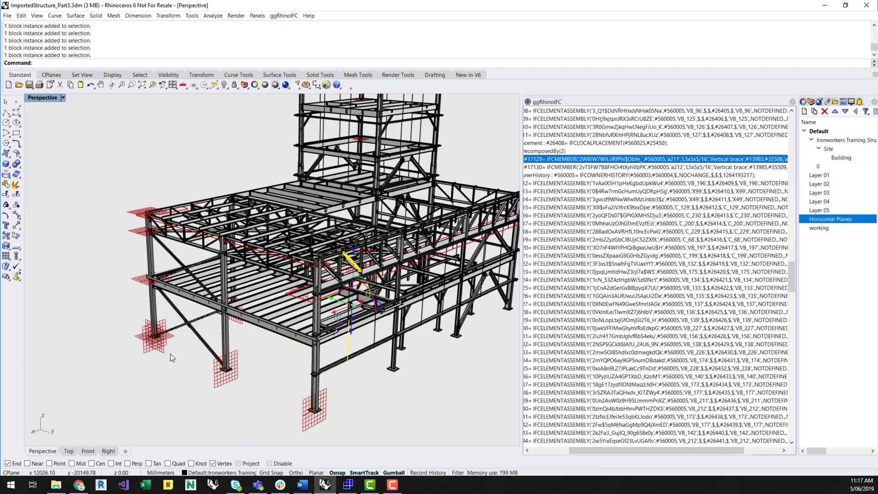
Step: Inspect another diagonal brace near the left corner, then clear the selection
{"action": "left_click", "coordinate": [198, 333]}
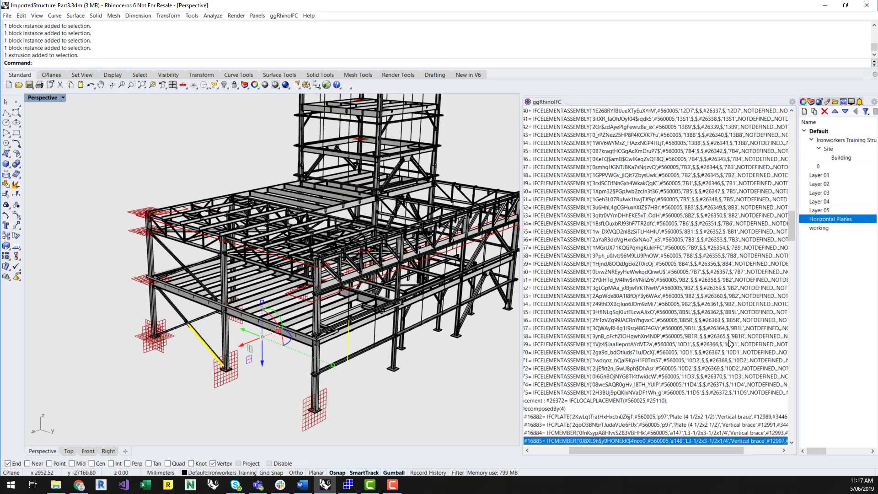
{"action": "scroll", "coordinate": [731, 345], "scroll_direction": "down", "scroll_amount": 2}
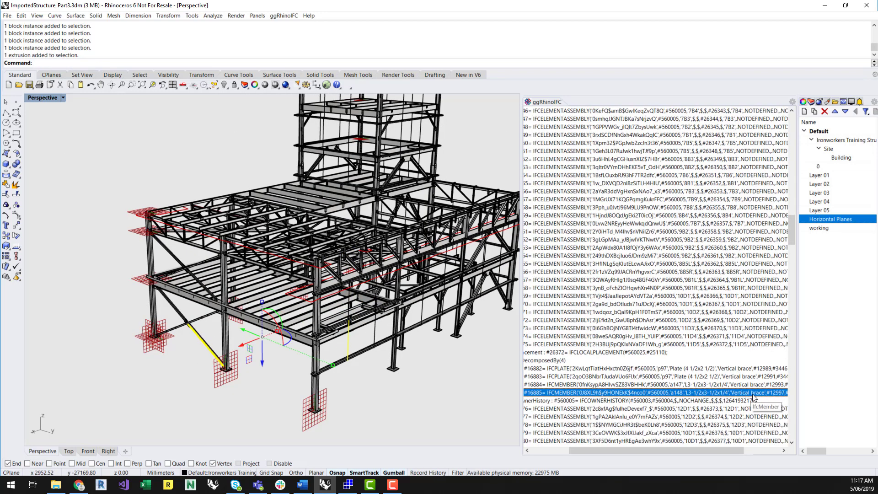
{"action": "left_click", "coordinate": [390, 409]}
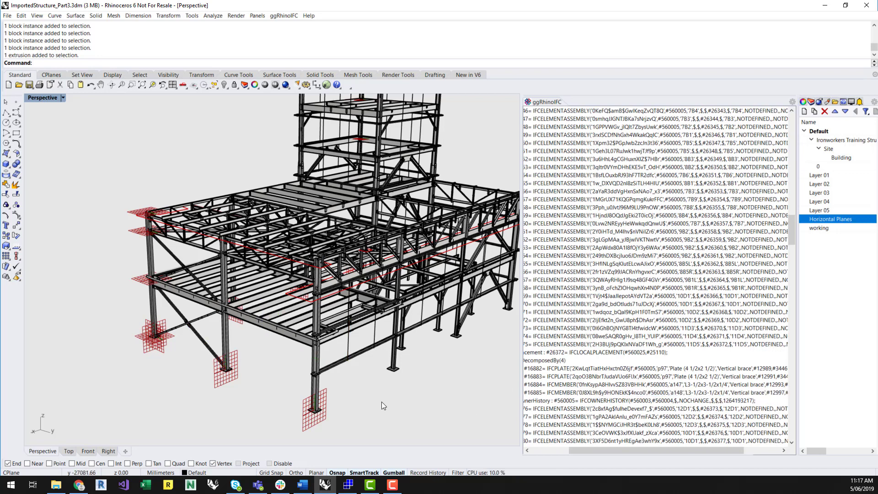
{"action": "key", "text": "F10"}
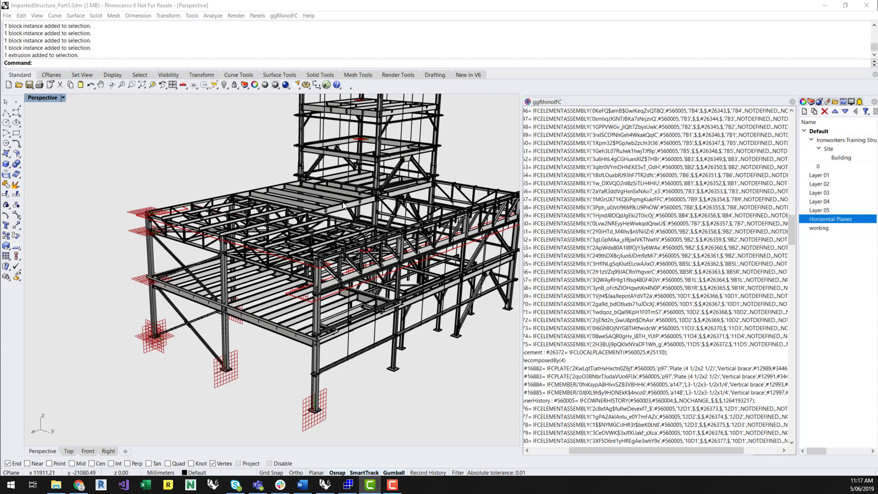
Step: Paste a copy of the filter setup and change its panel from IfcColumn to IfcMember
{"action": "left_click", "coordinate": [326, 84]}
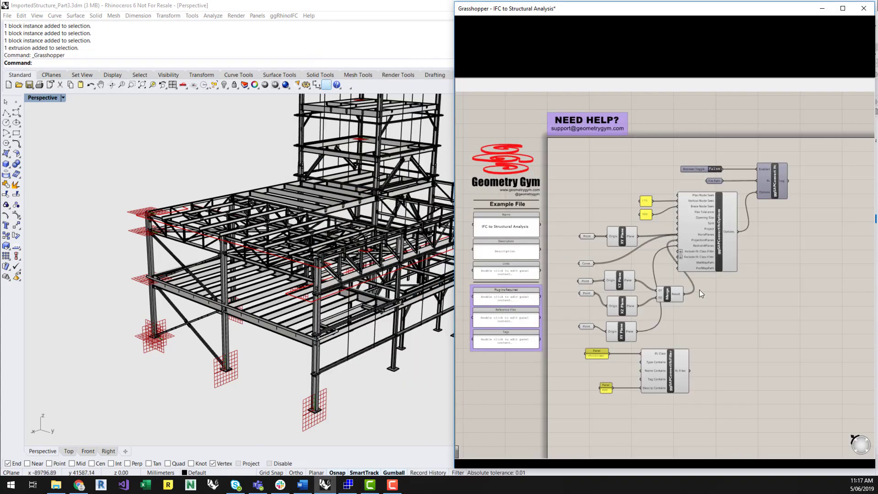
{"action": "key", "text": "ctrl+v"}
{"action": "scroll", "coordinate": [599, 410], "scroll_direction": "up", "scroll_amount": 1}
{"action": "double_click", "coordinate": [599, 410]}
{"action": "left_click_drag", "start_coordinate": [549, 348], "coordinate": [571, 349]}
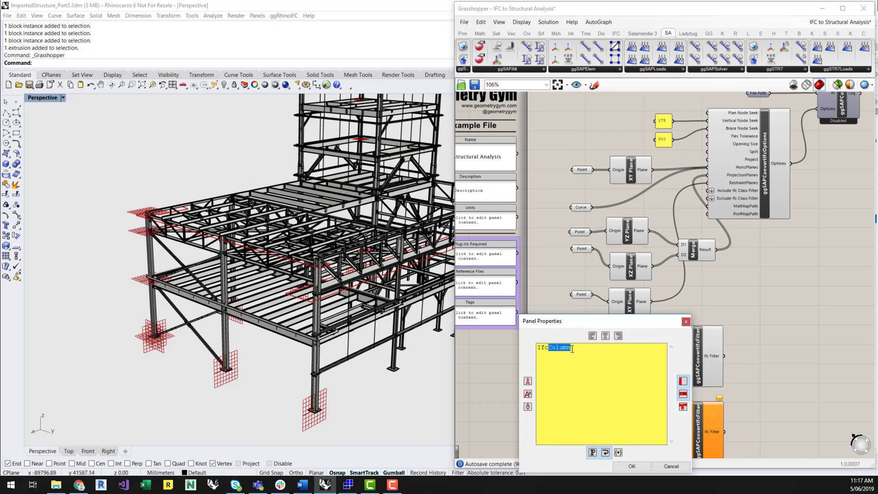
{"action": "type", "text": "Member"}
{"action": "left_click", "coordinate": [629, 466]}
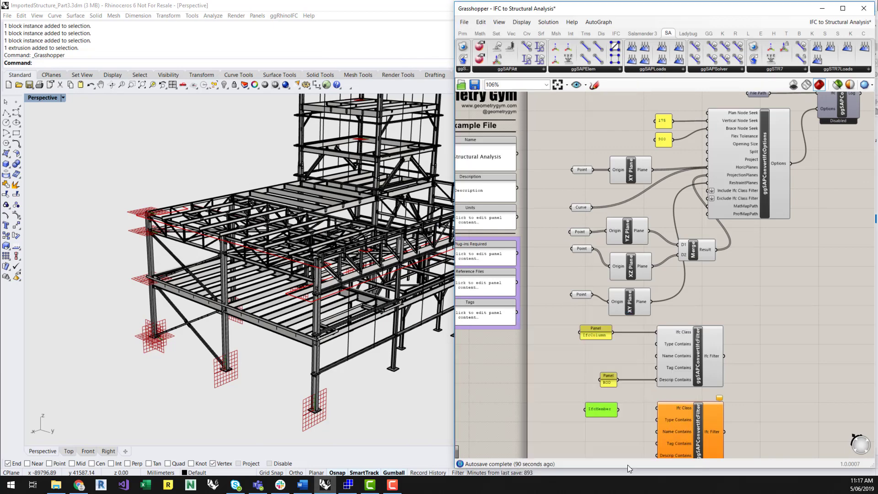
Step: Add a 'brace' panel and wire IfcMember and brace into the lower filter's inputs
{"action": "double_click", "coordinate": [599, 431]}
{"action": "type", "text": "//R"}
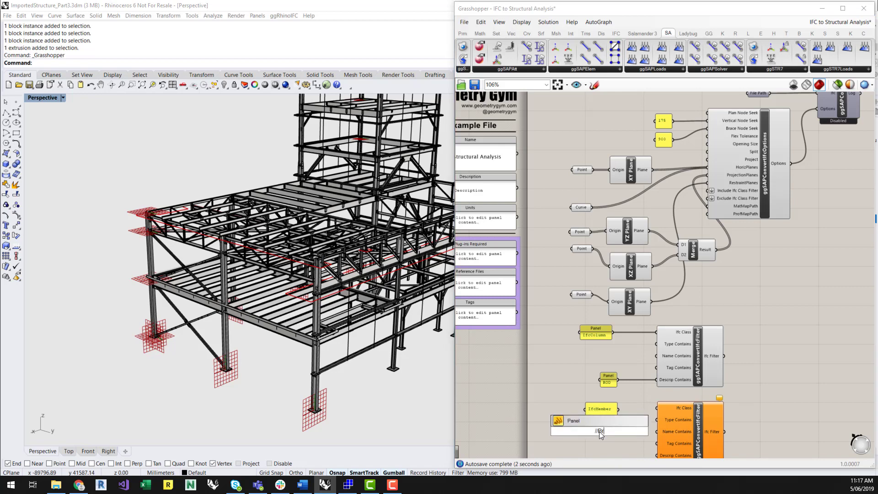
{"action": "type", "text": "race"}
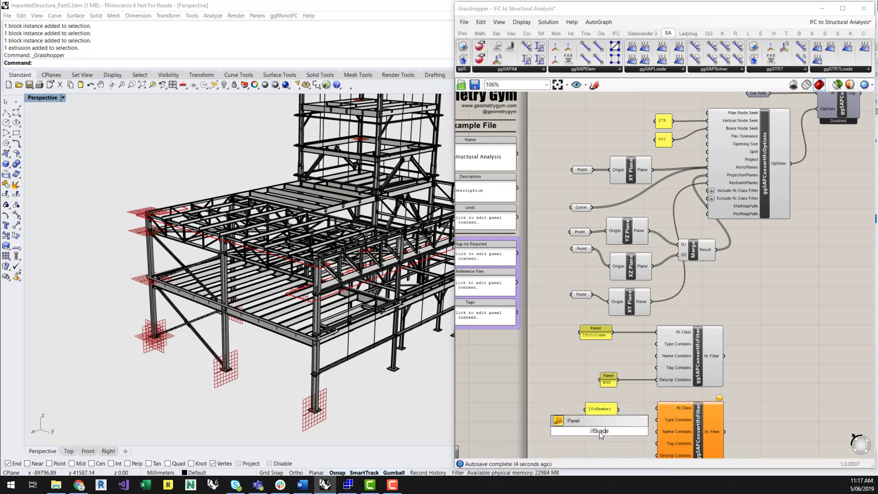
{"action": "key", "text": "Return"}
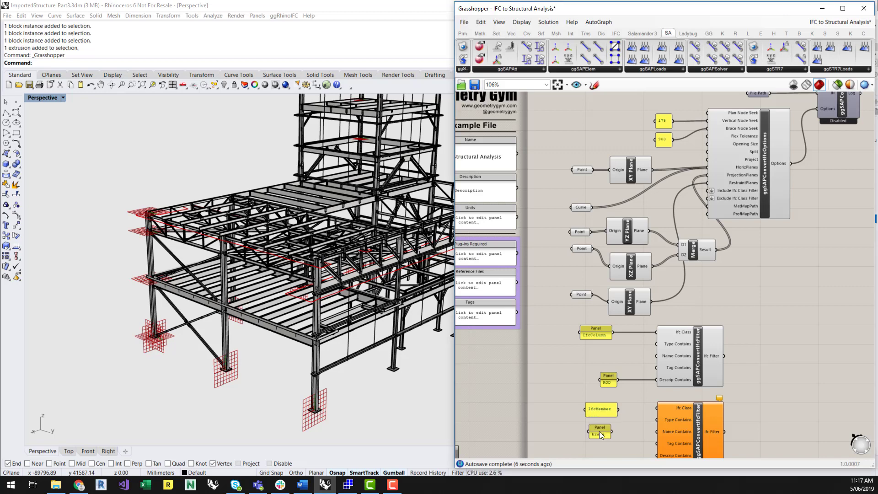
{"action": "right_click_drag", "start_coordinate": [633, 432], "coordinate": [627, 382]}
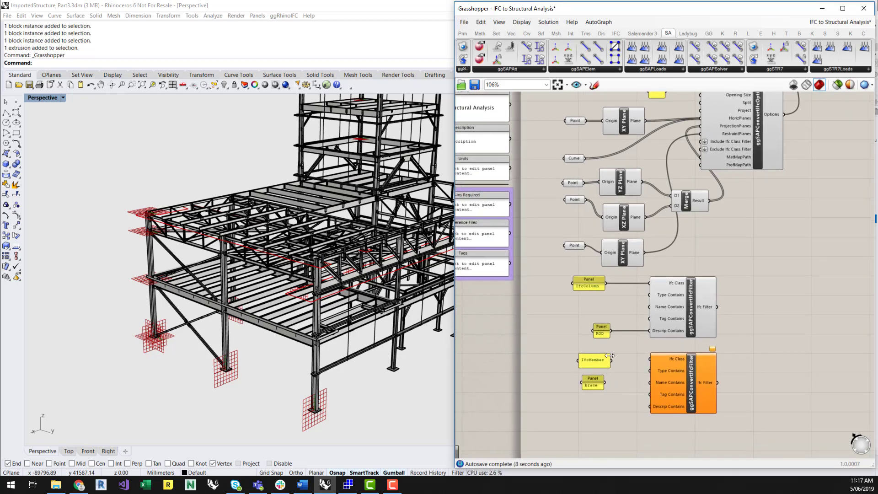
{"action": "left_click_drag", "start_coordinate": [611, 360], "coordinate": [649, 359]}
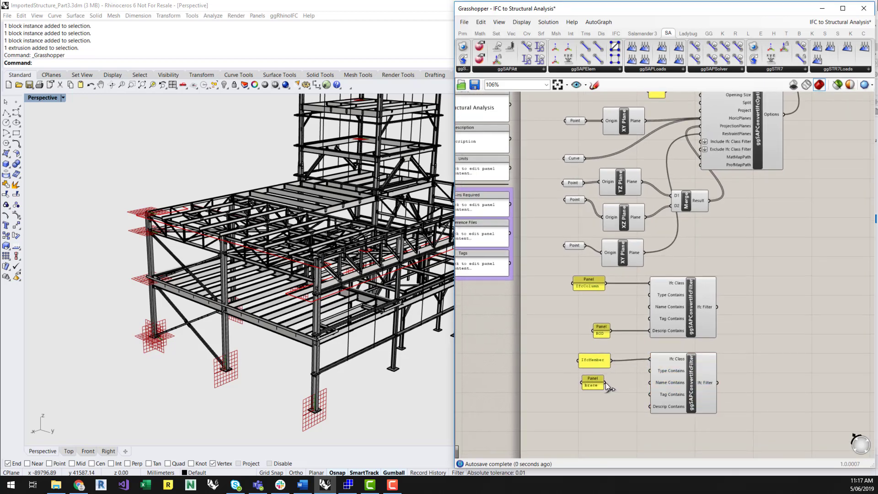
{"action": "left_click_drag", "start_coordinate": [606, 383], "coordinate": [650, 406]}
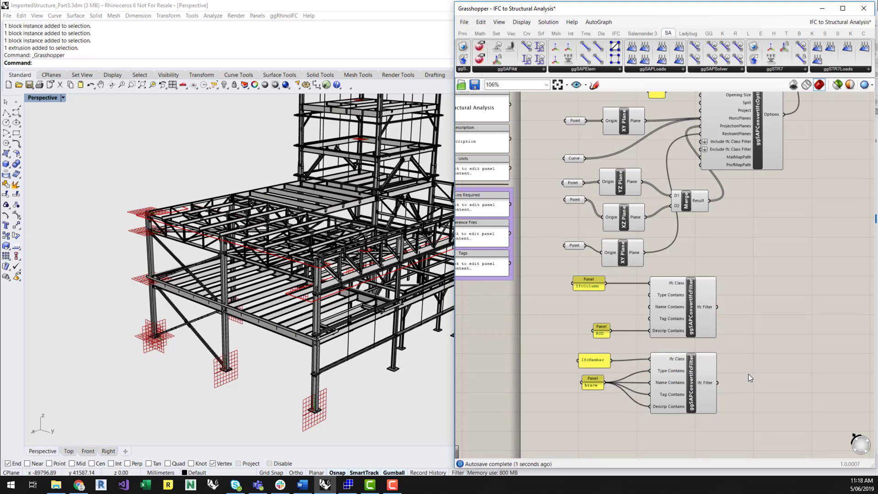
{"action": "right_click_drag", "start_coordinate": [748, 374], "coordinate": [725, 378]}
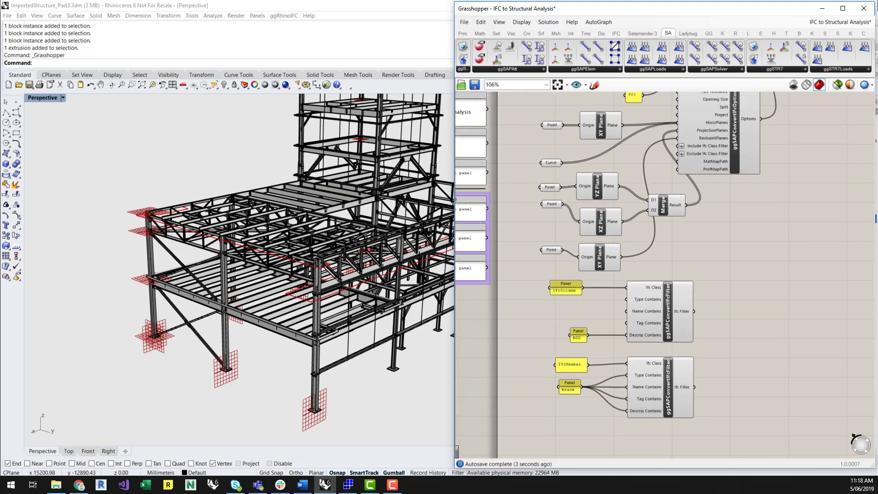
{"action": "key", "text": "F9"}
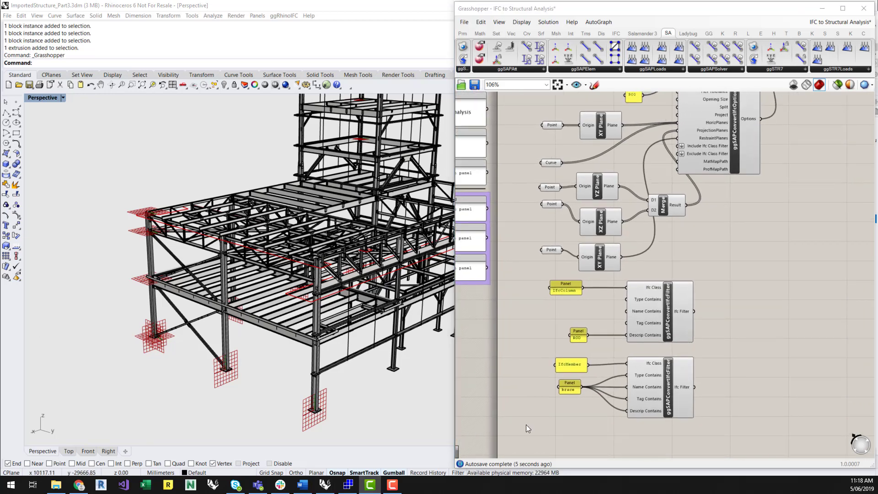
{"action": "right_click_drag", "start_coordinate": [747, 418], "coordinate": [737, 415]}
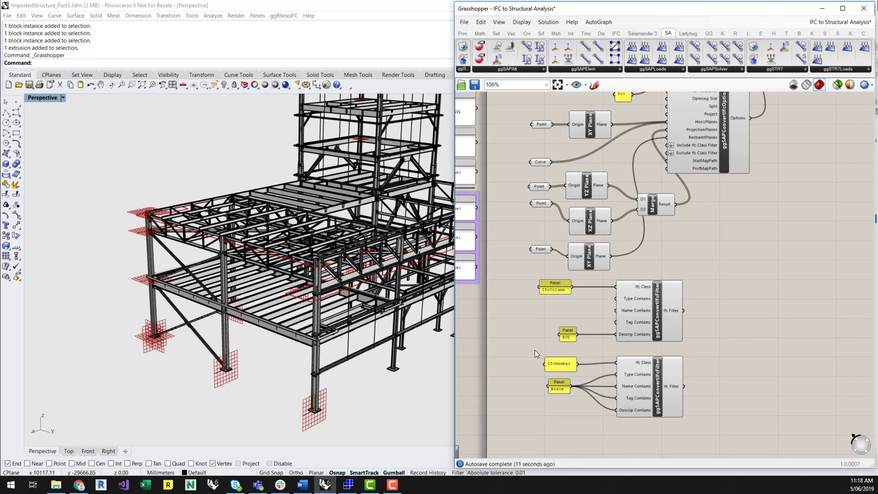
Step: Move the IfcMember and brace filter group lower on the canvas
{"action": "left_click_drag", "start_coordinate": [534, 350], "coordinate": [713, 436]}
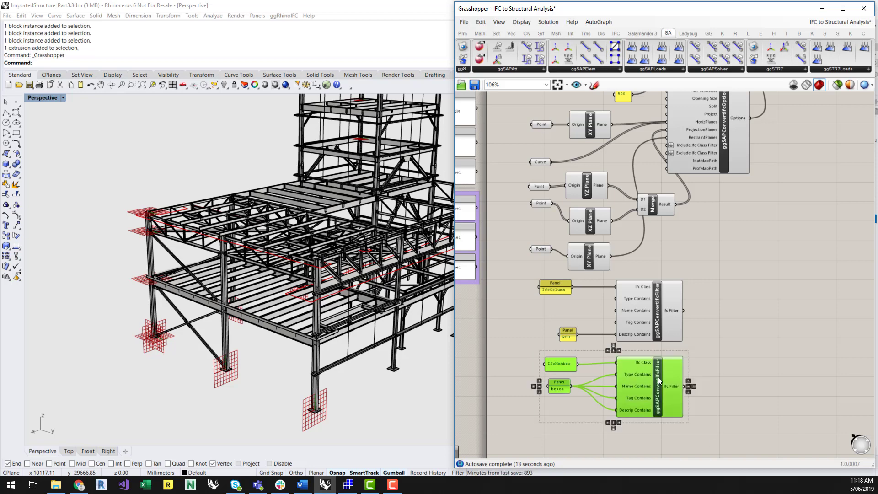
{"action": "left_click_drag", "start_coordinate": [658, 382], "coordinate": [659, 424]}
{"action": "right_click", "coordinate": [721, 421]}
{"action": "left_click", "coordinate": [738, 430]}
{"action": "left_click", "coordinate": [708, 401]}
{"action": "right_click_drag", "start_coordinate": [708, 402], "coordinate": [695, 344]}
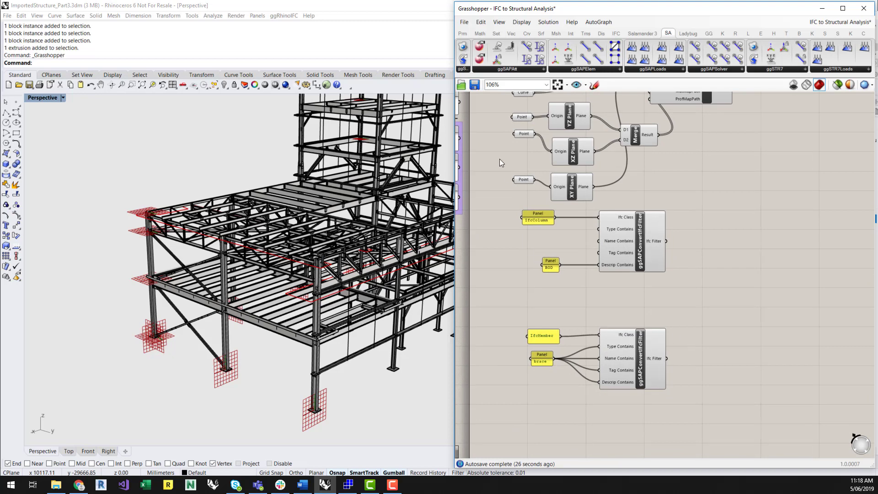
Step: Add another ggSAPConvertIfcFilter component between the existing filters
{"action": "left_click", "coordinate": [463, 70]}
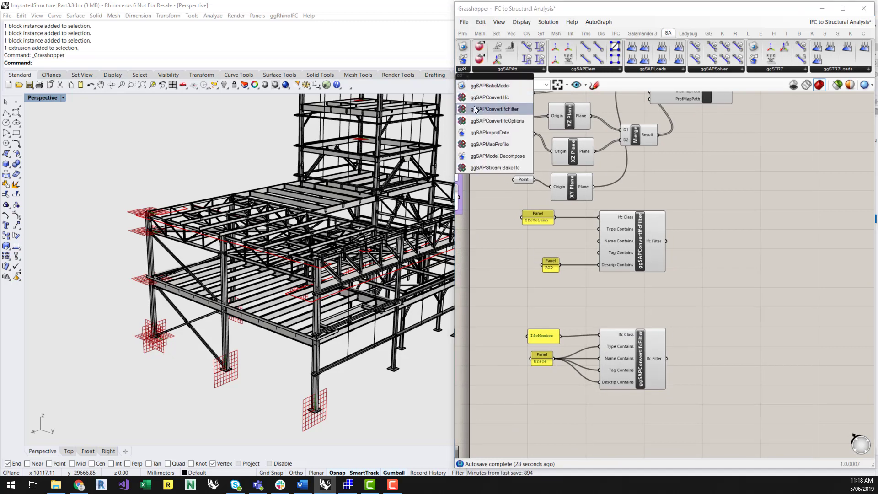
{"action": "left_click_drag", "start_coordinate": [494, 109], "coordinate": [635, 305]}
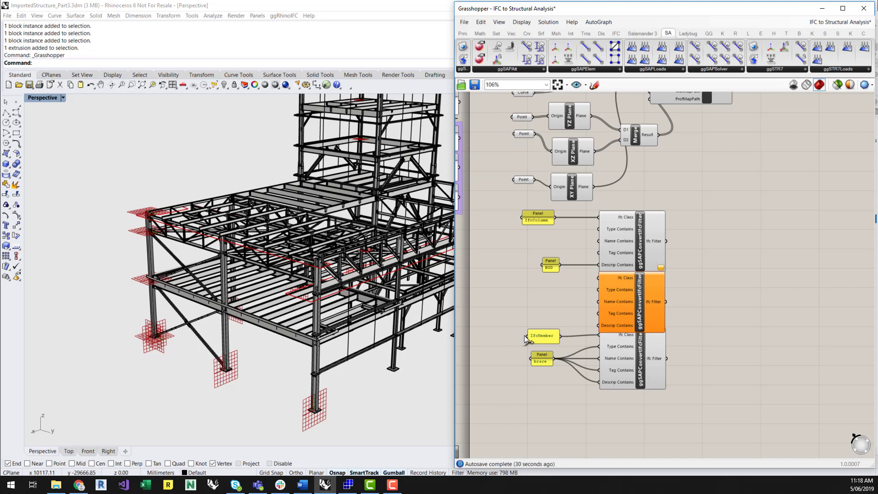
{"action": "left_click_drag", "start_coordinate": [520, 337], "coordinate": [674, 402]}
{"action": "left_click_drag", "start_coordinate": [642, 360], "coordinate": [644, 396]}
{"action": "left_click_drag", "start_coordinate": [613, 301], "coordinate": [613, 328]}
Step: Wire a new IfcBuildingElement panel into the new filter's Ifc Class input
{"action": "double_click", "coordinate": [544, 303]}
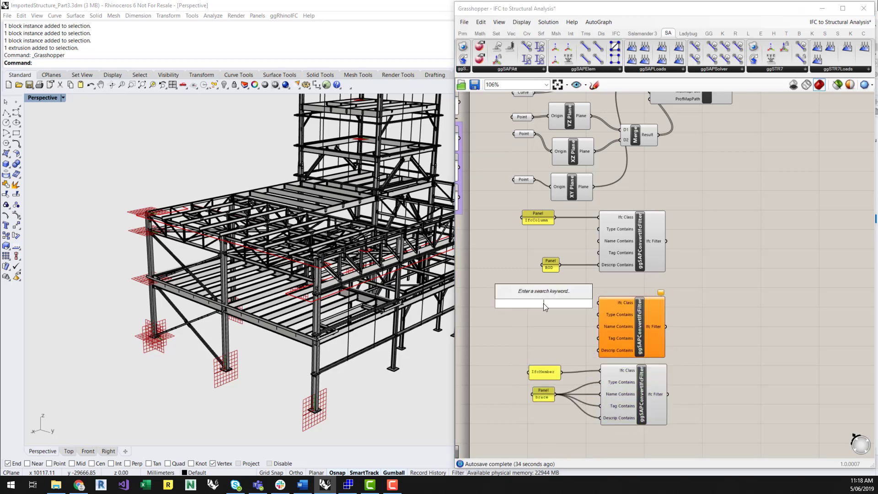
{"action": "type", "text": "//Ifc"}
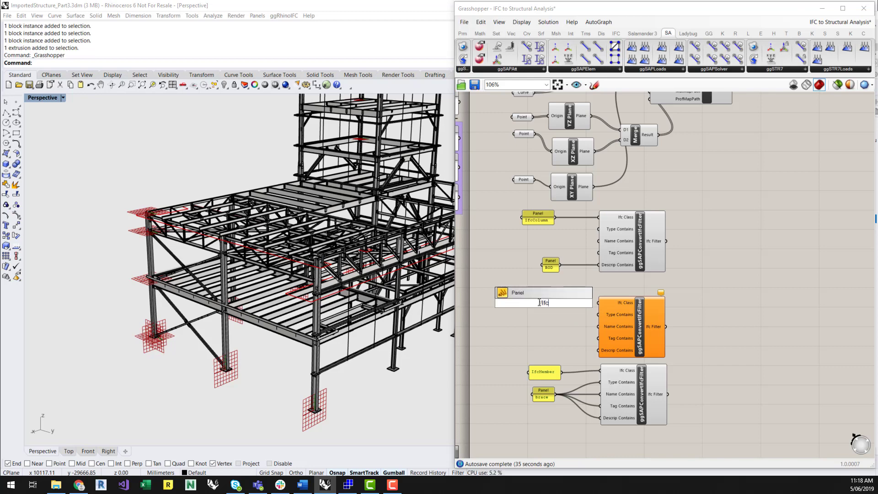
{"action": "type", "text": "BuildingElement"}
{"action": "key", "text": "Return"}
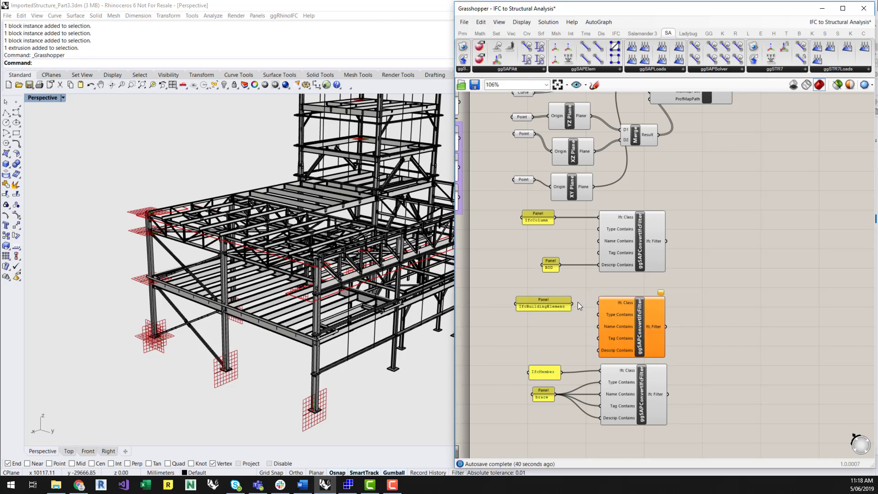
{"action": "left_click_drag", "start_coordinate": [576, 305], "coordinate": [599, 303]}
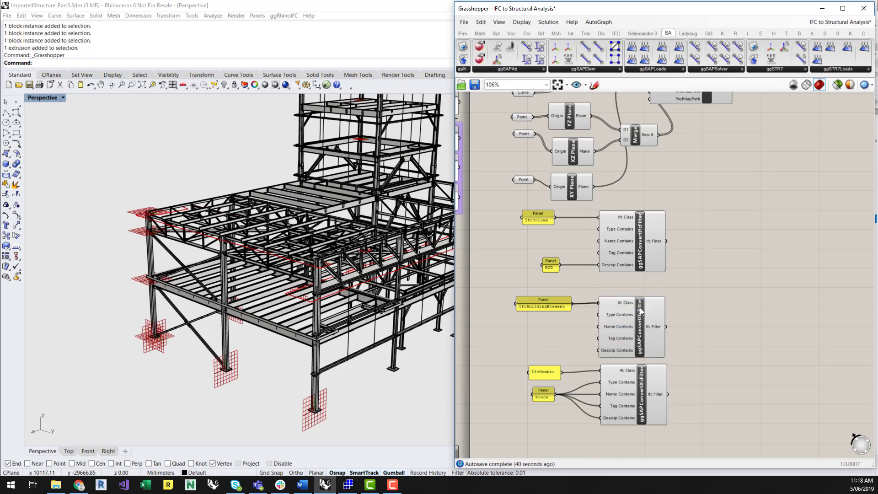
Step: Place a Merge component on the canvas
{"action": "double_click", "coordinate": [715, 357]}
{"action": "type", "text": "merge"}
{"action": "key", "text": "Return"}
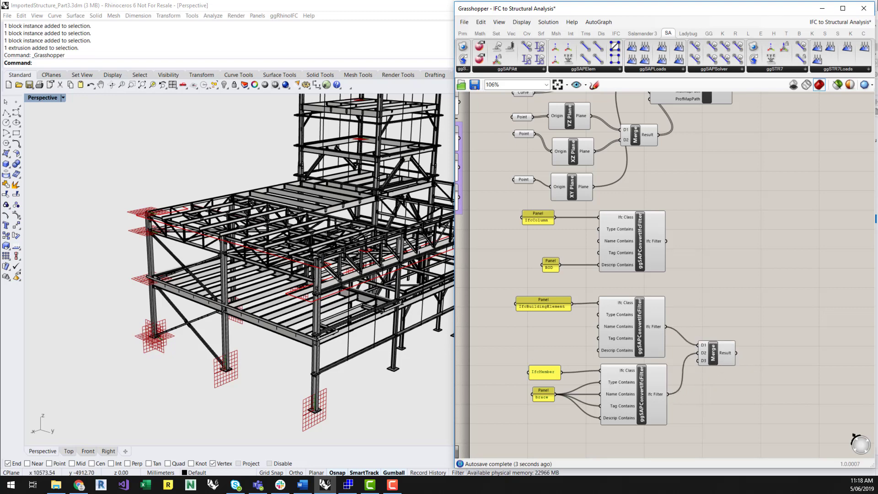
Step: Move the upper group of setup components up and to the left on the canvas
{"action": "right_click_drag", "start_coordinate": [673, 432], "coordinate": [677, 402]}
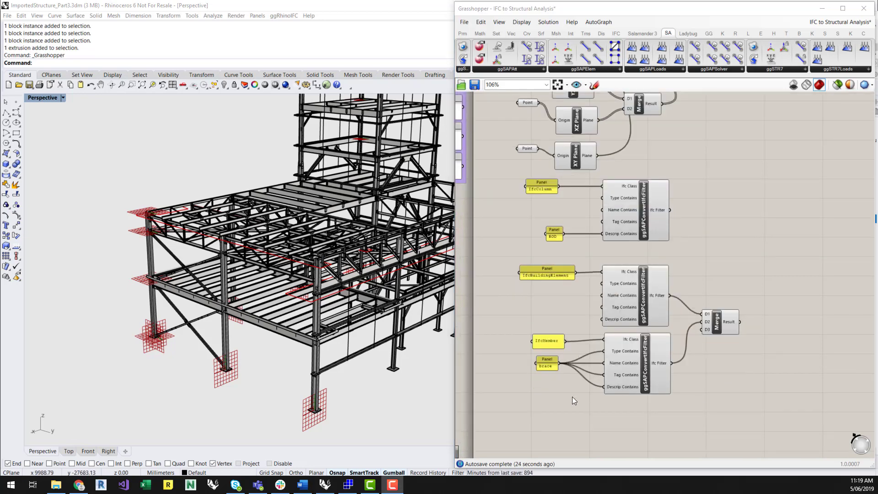
{"action": "scroll", "coordinate": [543, 402], "scroll_direction": "down", "scroll_amount": 4}
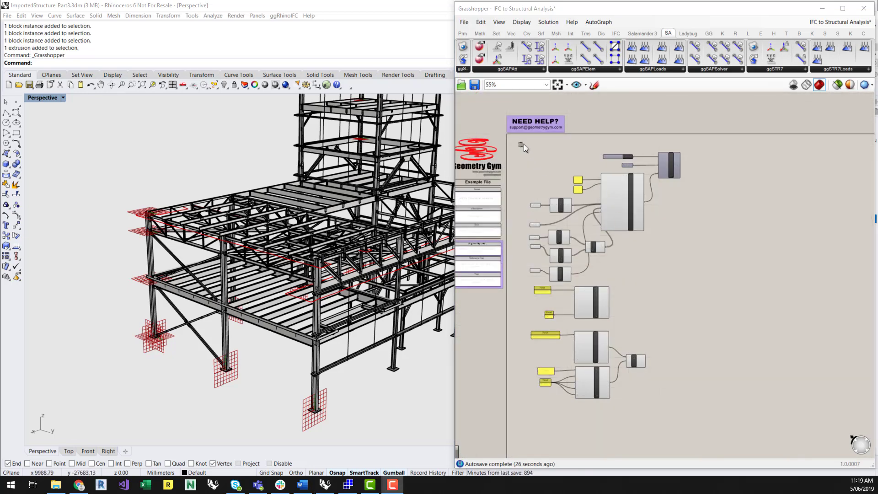
{"action": "left_click_drag", "start_coordinate": [525, 151], "coordinate": [690, 284]}
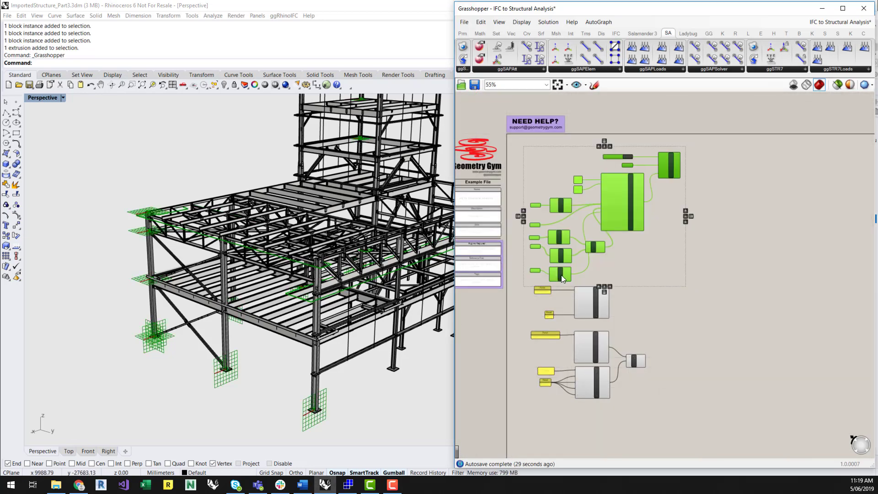
{"action": "left_click_drag", "start_coordinate": [565, 275], "coordinate": [637, 276]}
{"action": "left_click", "coordinate": [639, 322]}
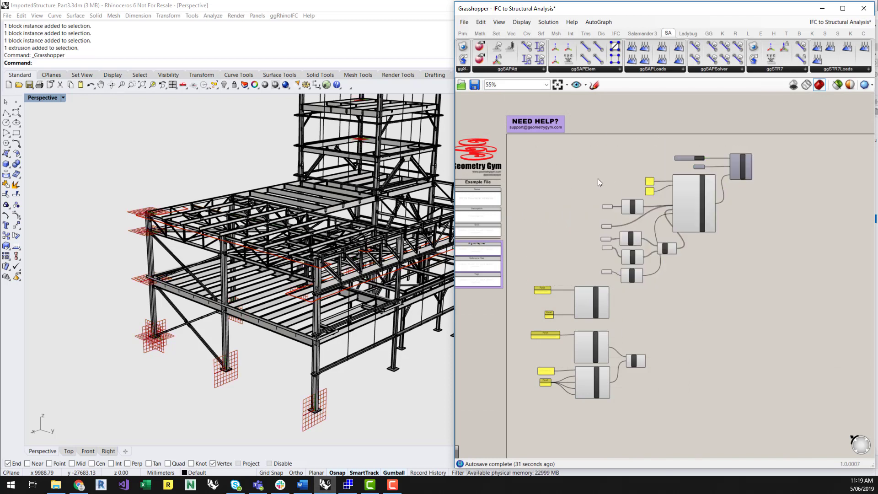
{"action": "left_click_drag", "start_coordinate": [634, 245], "coordinate": [683, 286]}
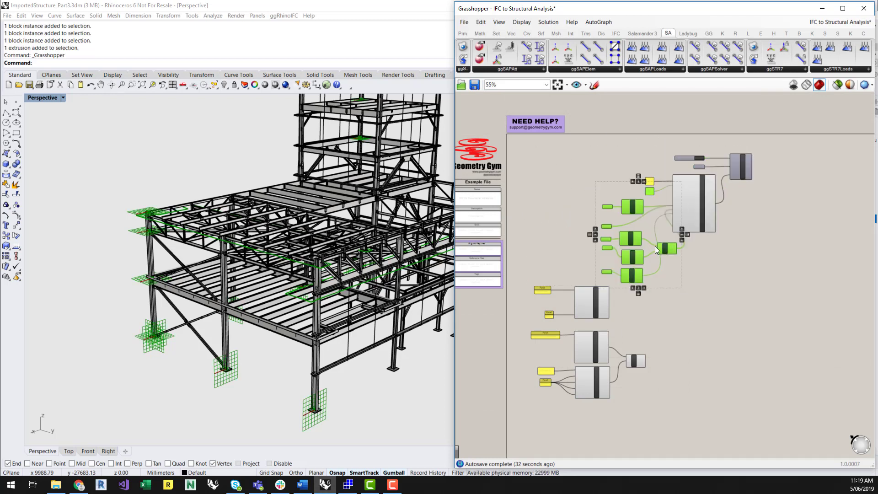
{"action": "left_click_drag", "start_coordinate": [668, 250], "coordinate": [582, 212]}
{"action": "left_click", "coordinate": [655, 223]}
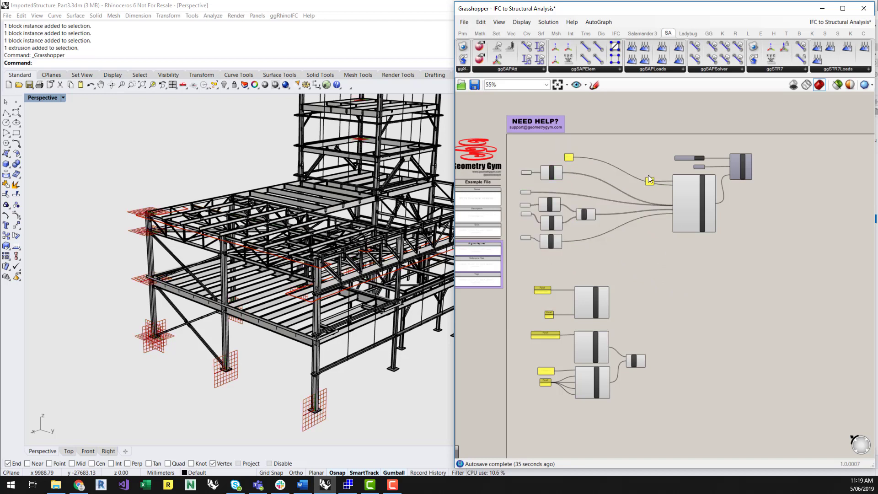
Step: Wire the column filter to Exclude Ifc Class Filter and Merge Result to Include Ifc Class Filter
{"action": "left_click_drag", "start_coordinate": [552, 152], "coordinate": [569, 151]}
{"action": "left_click", "coordinate": [514, 288]}
{"action": "left_click_drag", "start_coordinate": [516, 273], "coordinate": [670, 421]}
{"action": "left_click_drag", "start_coordinate": [600, 379], "coordinate": [625, 339]}
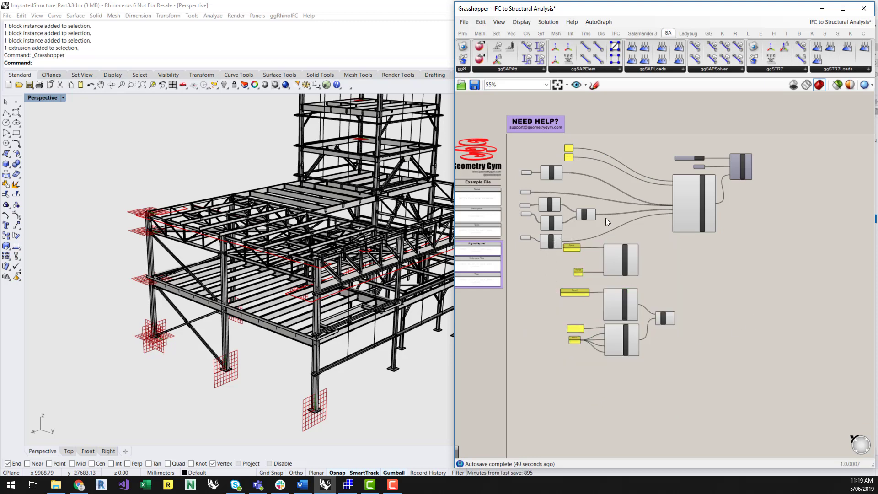
{"action": "left_click", "coordinate": [767, 314]}
{"action": "scroll", "coordinate": [606, 216], "scroll_direction": "up", "scroll_amount": 5}
{"action": "left_click_drag", "start_coordinate": [662, 295], "coordinate": [721, 225]}
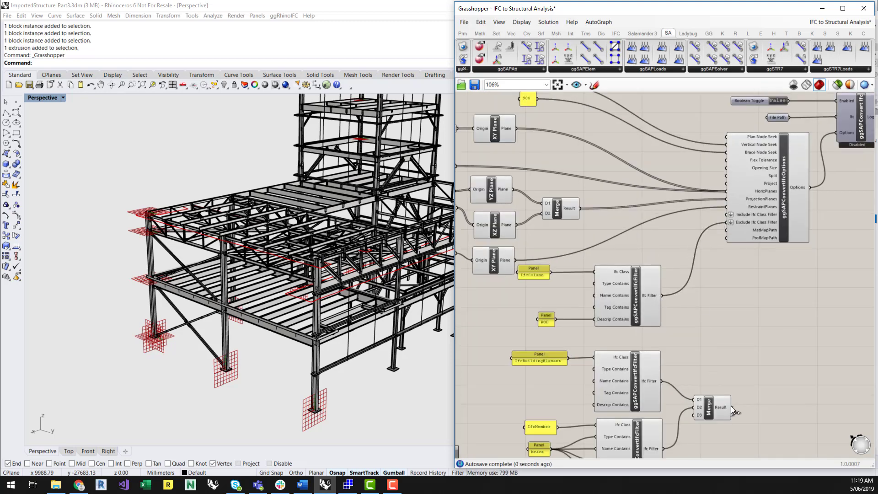
{"action": "left_click_drag", "start_coordinate": [733, 410], "coordinate": [721, 213]}
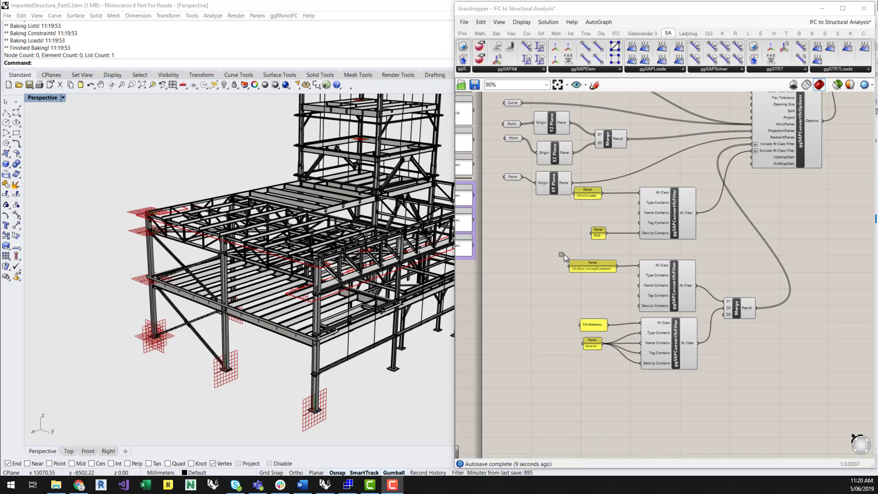
Step: Regroup the building-element/brace filters and the IfcColumn/ROD column filter group, freeing space below
{"action": "left_click_drag", "start_coordinate": [564, 254], "coordinate": [769, 383]}
{"action": "left_click_drag", "start_coordinate": [677, 312], "coordinate": [604, 288]}
{"action": "left_click", "coordinate": [594, 195]}
{"action": "left_click", "coordinate": [599, 230], "text": "shift"}
{"action": "left_click", "coordinate": [676, 219], "text": "shift"}
{"action": "left_click_drag", "start_coordinate": [676, 218], "coordinate": [589, 397]}
{"action": "left_click", "coordinate": [670, 416]}
{"action": "right_click_drag", "start_coordinate": [670, 416], "coordinate": [693, 344]}
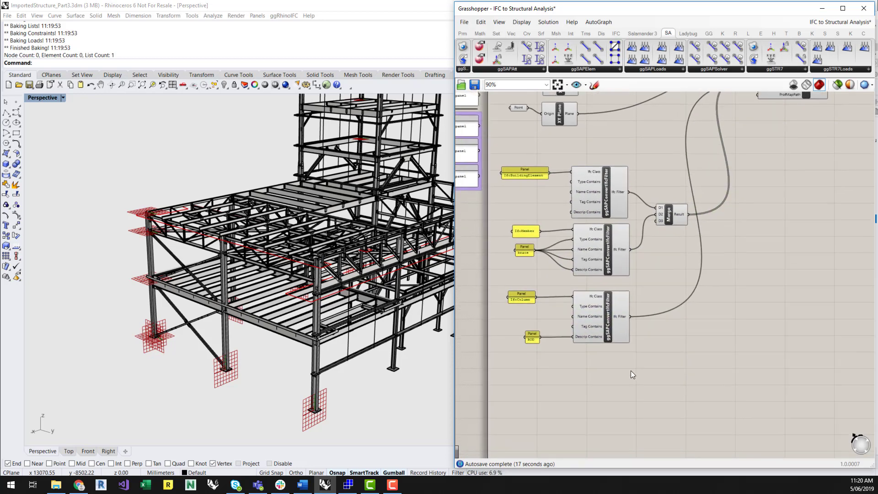
Step: Place a new ggSAPConvertIfcFilter component from the ggSAP list for IfcBeam
{"action": "double_click", "coordinate": [600, 380]}
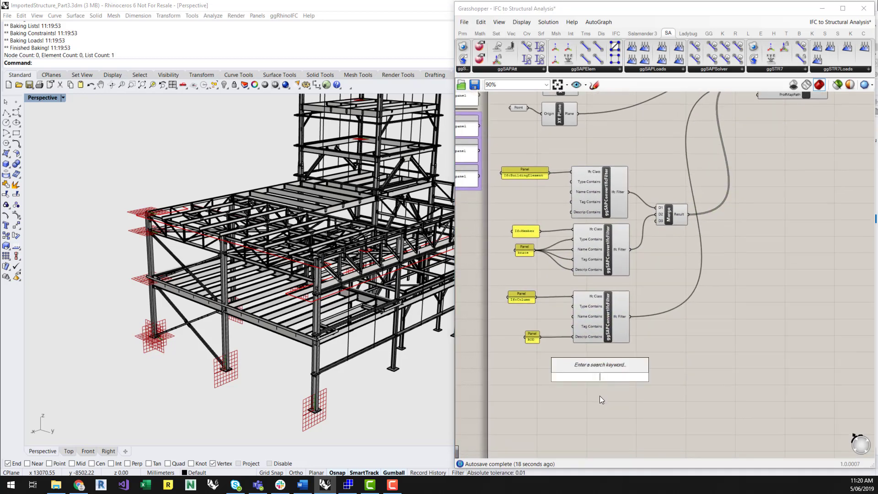
{"action": "left_click", "coordinate": [462, 70]}
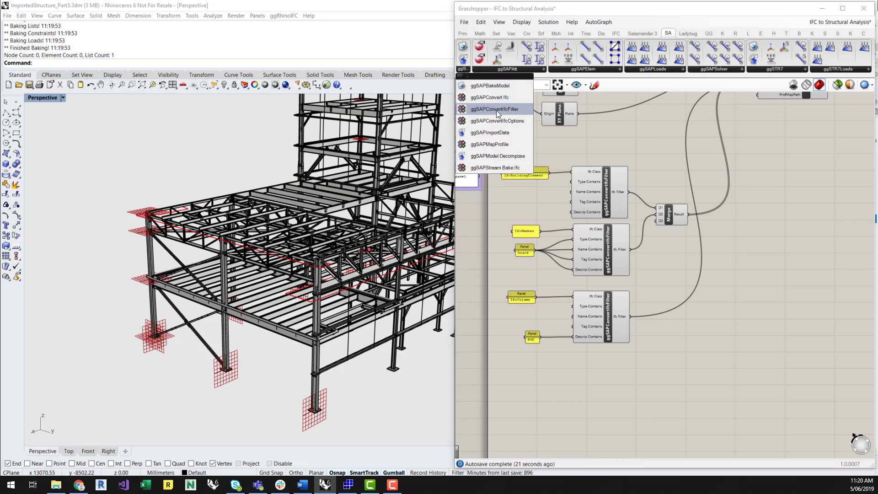
{"action": "left_click_drag", "start_coordinate": [498, 113], "coordinate": [597, 389]}
{"action": "left_click", "coordinate": [609, 384]}
{"action": "left_click", "coordinate": [521, 362]}
Step: Add a panel listing C10x15.3, L3x3x1/4 and WT4x5 into the beam filter's Descrip Contains
{"action": "double_click", "coordinate": [522, 363]}
{"action": "scroll", "coordinate": [537, 362], "scroll_direction": "up", "scroll_amount": 3}
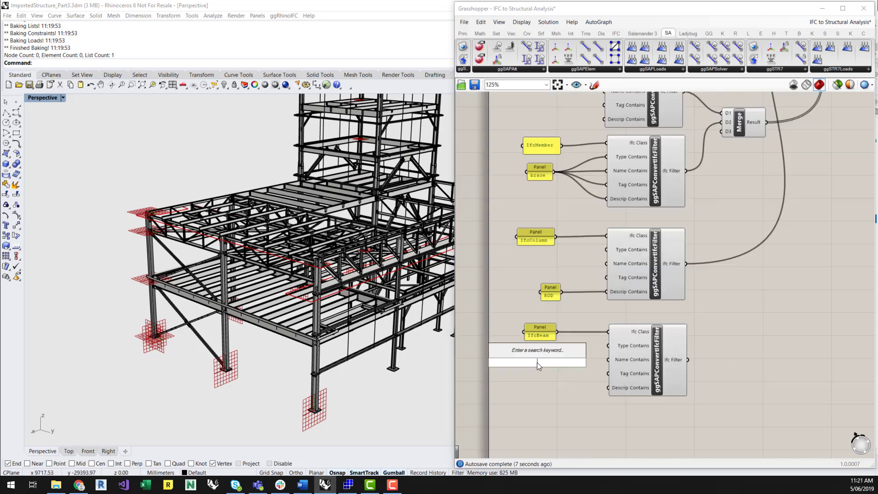
{"action": "type", "text": "//"}
{"action": "key", "text": "Return"}
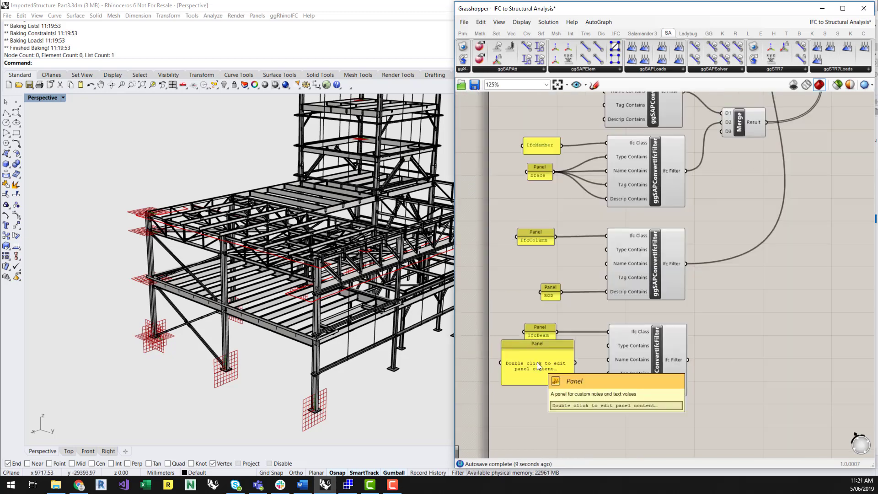
{"action": "left_click", "coordinate": [544, 385]}
{"action": "double_click", "coordinate": [553, 391]}
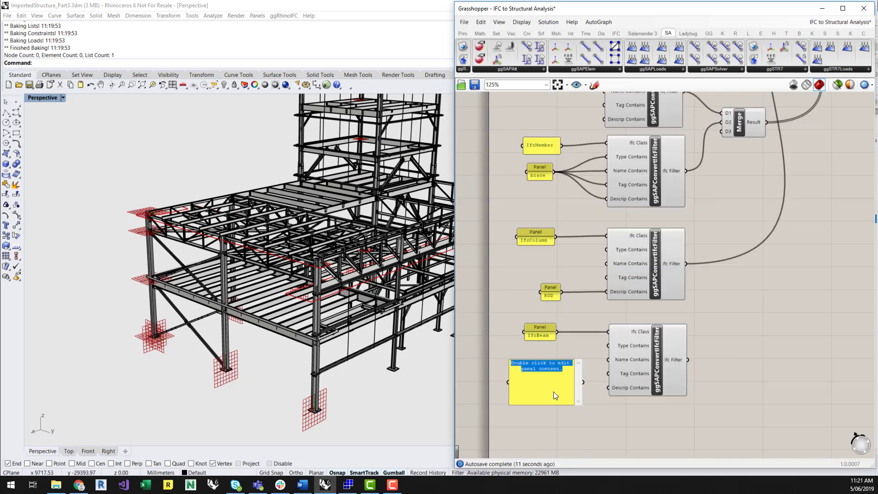
{"action": "type", "text": "C10x15.3 L3x3x1/4 WT4x5"}
{"action": "left_click", "coordinate": [613, 421]}
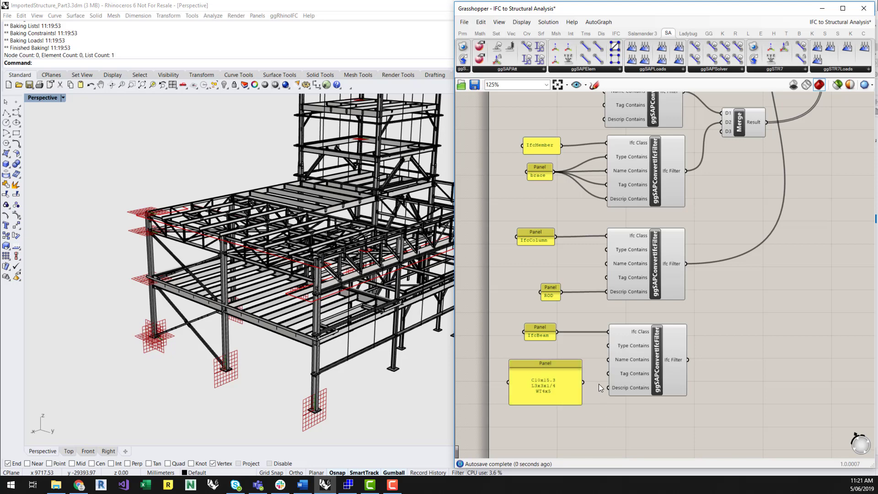
{"action": "left_click_drag", "start_coordinate": [585, 382], "coordinate": [609, 388]}
Step: Add a Merge joining the IfcColumn and IfcBeam filter outputs
{"action": "scroll", "coordinate": [574, 350], "scroll_direction": "down", "scroll_amount": 1}
{"action": "double_click", "coordinate": [727, 325]}
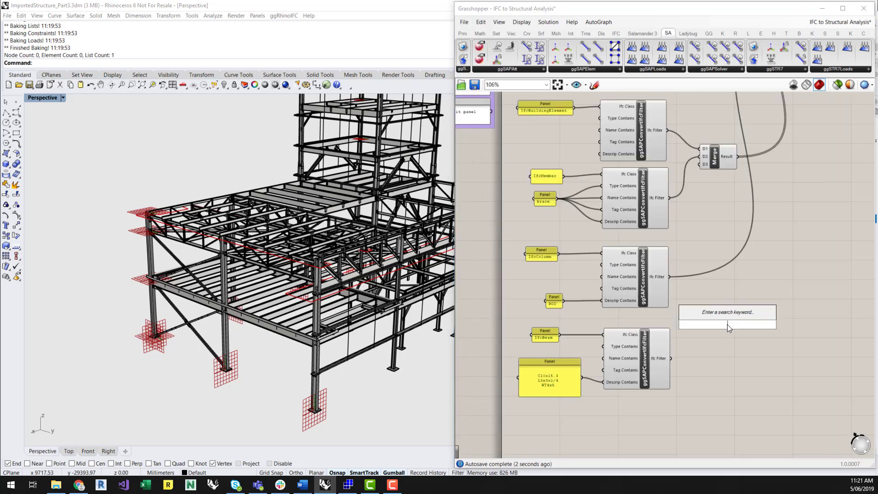
{"action": "type", "text": "merge"}
{"action": "key", "text": "Return"}
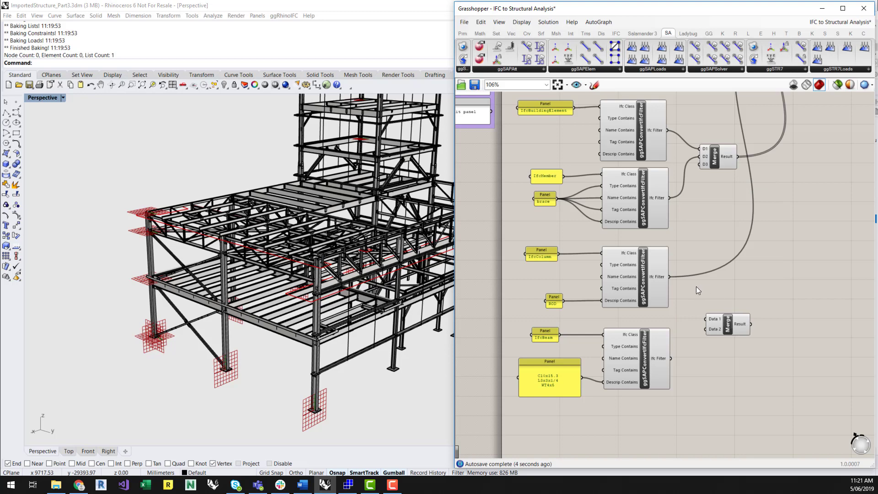
{"action": "left_click_drag", "start_coordinate": [670, 278], "coordinate": [701, 316]}
{"action": "left_click_drag", "start_coordinate": [672, 358], "coordinate": [771, 218]}
{"action": "scroll", "coordinate": [706, 391], "scroll_direction": "down", "scroll_amount": 3}
{"action": "scroll", "coordinate": [741, 282], "scroll_direction": "up", "scroll_amount": 2}
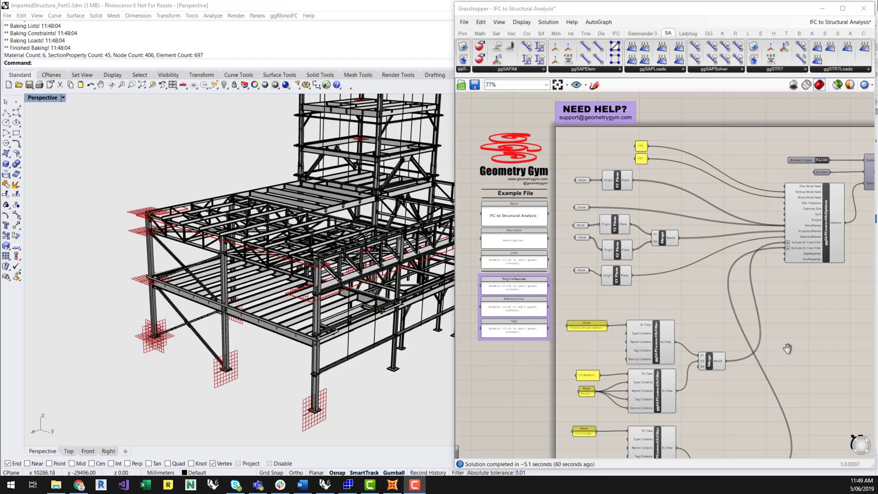
Step: Turn off Multiline Data on the section panel, then bring the enable toggle into view
{"action": "right_click_drag", "start_coordinate": [743, 411], "coordinate": [764, 249]}
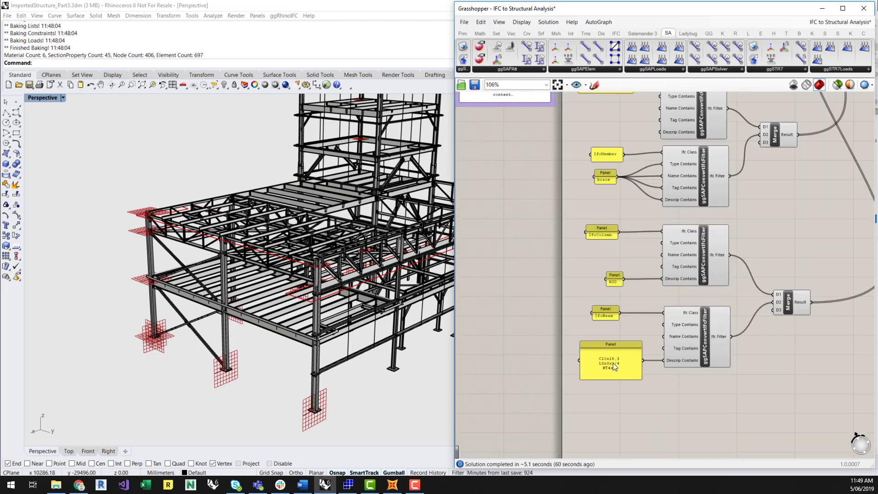
{"action": "scroll", "coordinate": [615, 363], "scroll_direction": "up", "scroll_amount": 2}
{"action": "right_click", "coordinate": [604, 359]}
{"action": "left_click", "coordinate": [646, 285]}
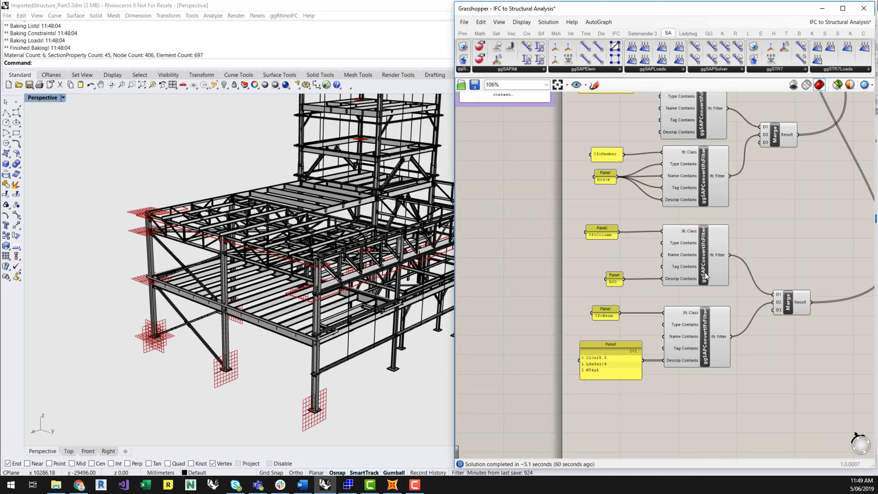
{"action": "scroll", "coordinate": [788, 220], "scroll_direction": "down", "scroll_amount": 3}
{"action": "right_click_drag", "start_coordinate": [789, 221], "coordinate": [676, 341]}
{"action": "right_click_drag", "start_coordinate": [787, 245], "coordinate": [794, 292]}
{"action": "scroll", "coordinate": [767, 159], "scroll_direction": "up", "scroll_amount": 3}
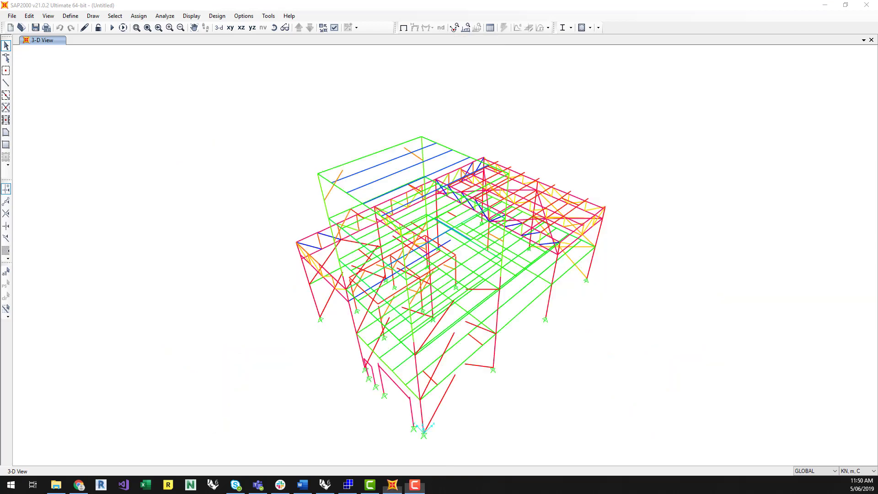
Step: Orbit the SAP2000 3-D view to see the frame model from above
{"action": "right_click", "coordinate": [525, 422]}
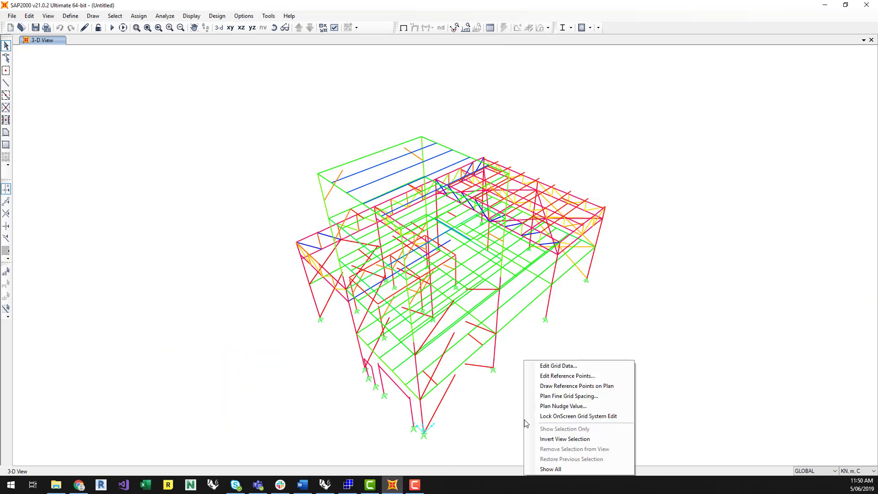
{"action": "left_click", "coordinate": [523, 411]}
{"action": "mouse_move", "coordinate": [551, 396]}
{"action": "middle_mouse_down", "text": "shift"}
{"action": "mouse_move", "coordinate": [547, 363]}
{"action": "mouse_move", "coordinate": [527, 347]}
{"action": "mouse_move", "coordinate": [173, 351]}
{"action": "mouse_move", "coordinate": [503, 320]}
{"action": "mouse_move", "coordinate": [690, 357]}
{"action": "mouse_move", "coordinate": [323, 347]}
{"action": "mouse_move", "coordinate": [200, 329]}
{"action": "middle_mouse_up", "text": "shift"}
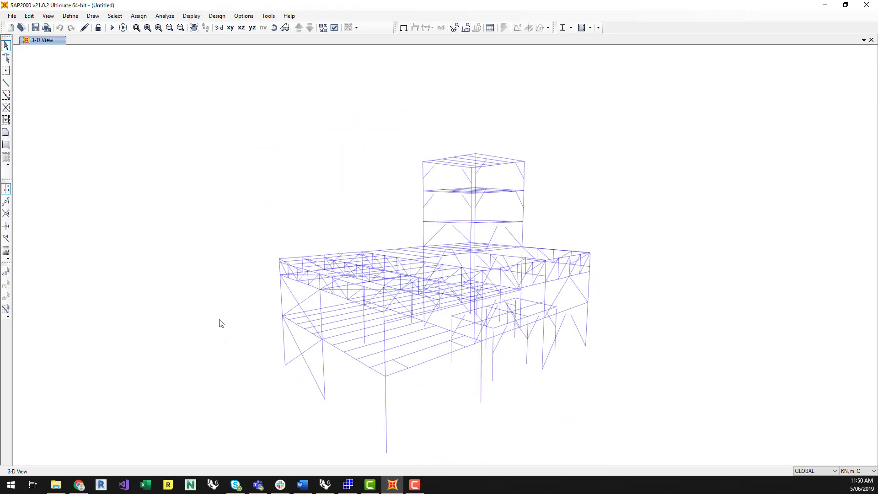
{"action": "middle_click_drag", "start_coordinate": [644, 273], "coordinate": [613, 311], "text": "shift"}
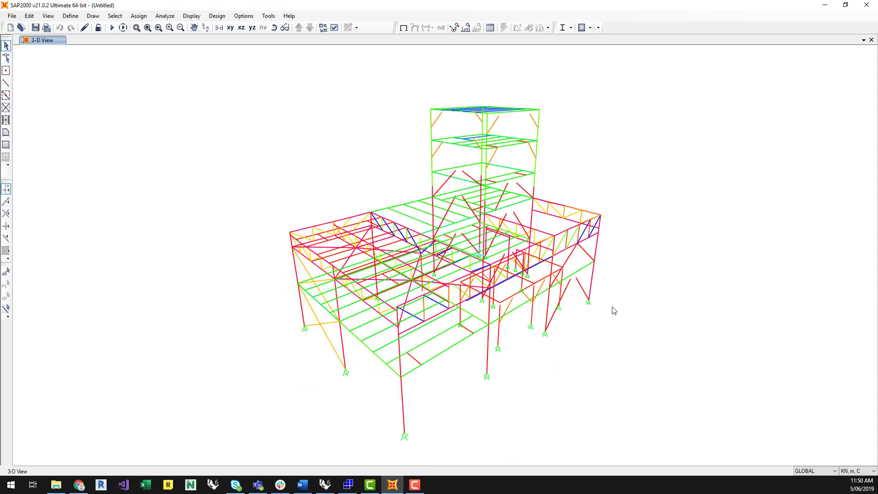
Step: Show members as extruded sections via General display options, then orbit and pan the model
{"action": "left_click", "coordinate": [334, 28]}
{"action": "left_click", "coordinate": [433, 116]}
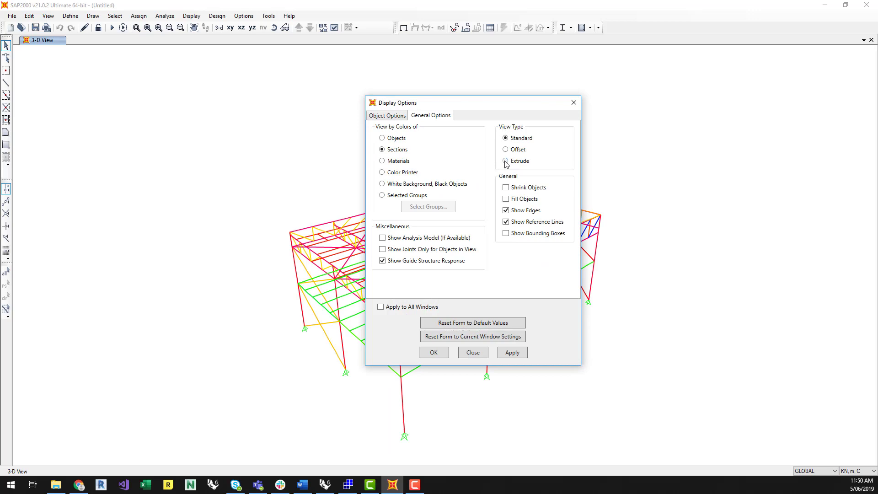
{"action": "left_click", "coordinate": [516, 355]}
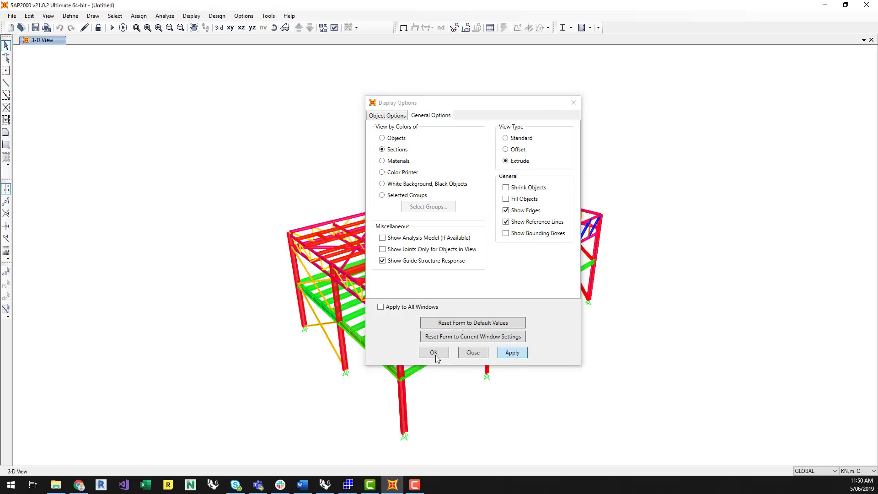
{"action": "key", "text": "Return"}
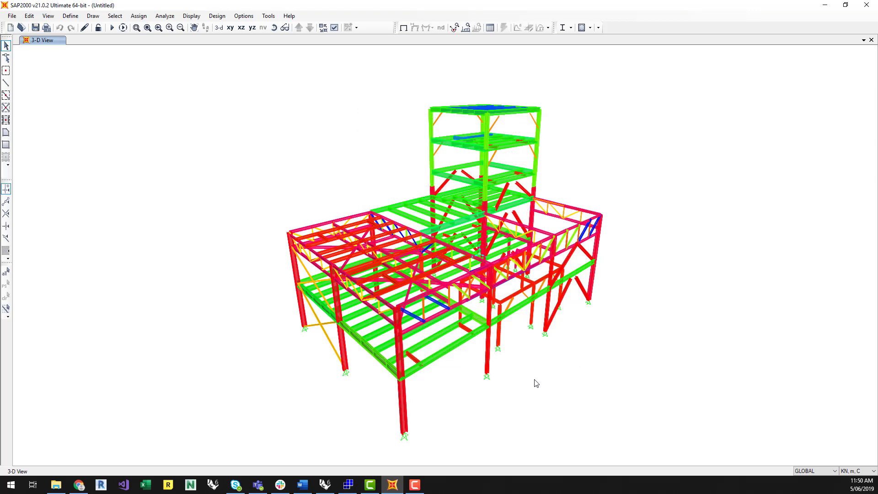
{"action": "middle_click_drag", "start_coordinate": [626, 348], "coordinate": [231, 348], "text": "shift"}
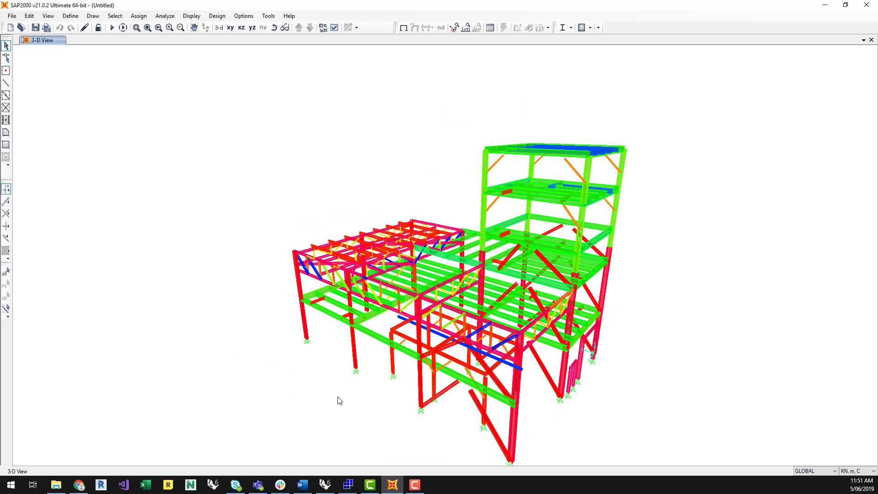
{"action": "middle_click_drag", "start_coordinate": [394, 423], "coordinate": [396, 382]}
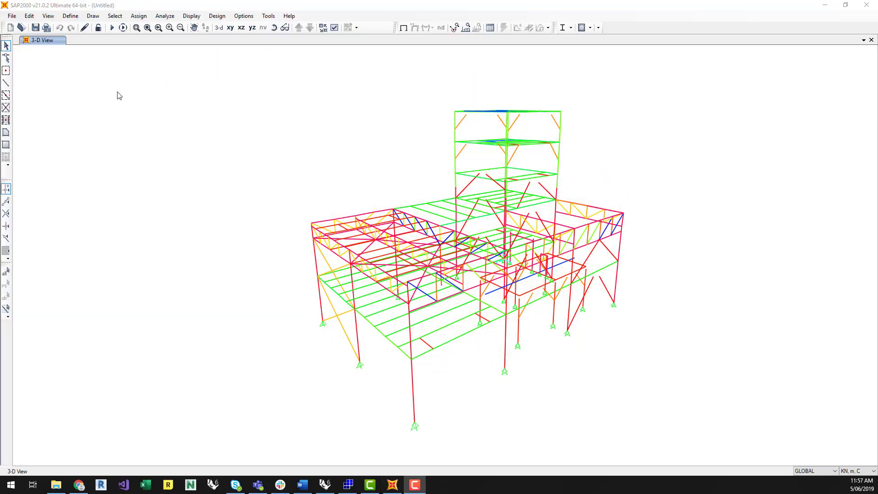
Step: Save the model as SapModel in Desktop\IFC to Structural Analysis\Part 3
{"action": "left_click", "coordinate": [9, 18]}
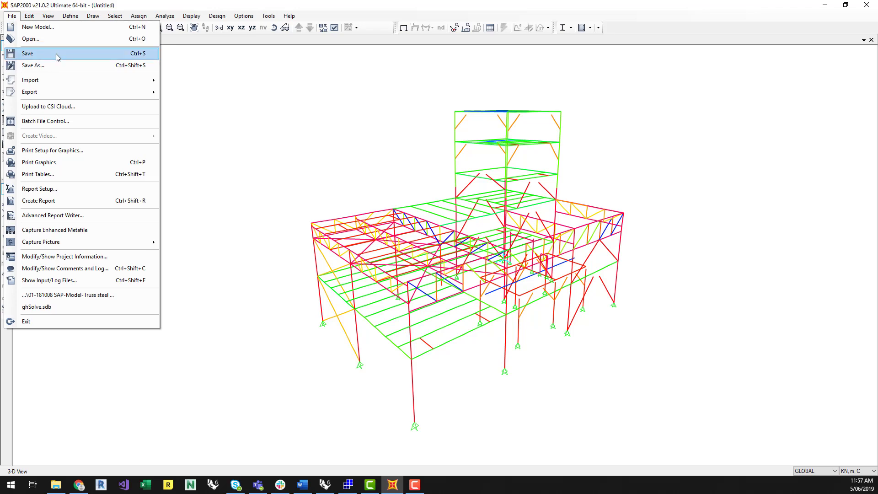
{"action": "left_click", "coordinate": [57, 65]}
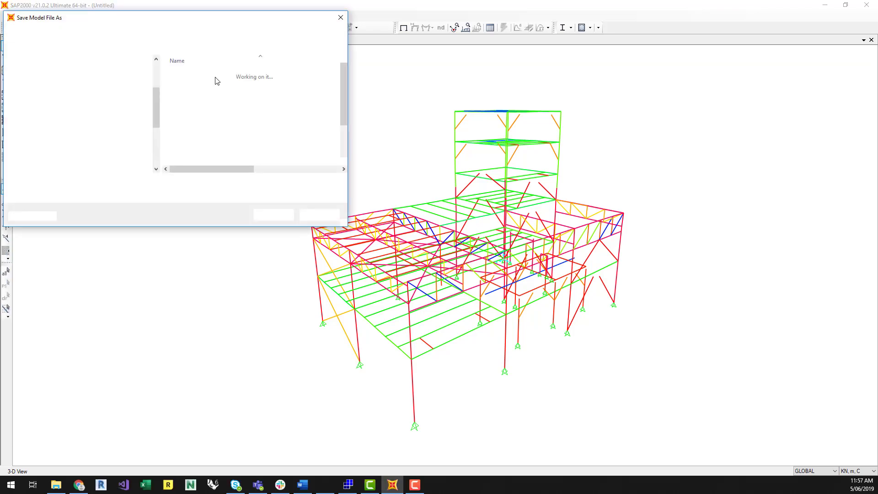
{"action": "left_click_drag", "start_coordinate": [199, 151], "coordinate": [201, 122]}
{"action": "left_click", "coordinate": [138, 116]}
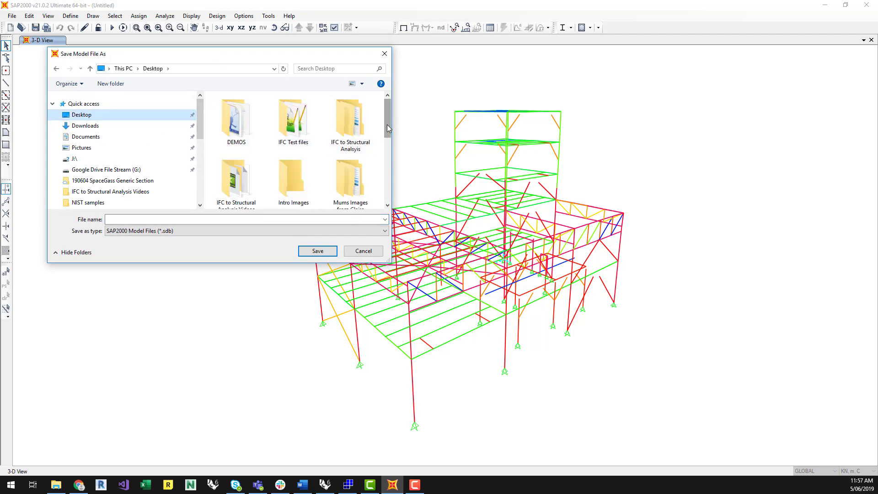
{"action": "double_click", "coordinate": [350, 121]}
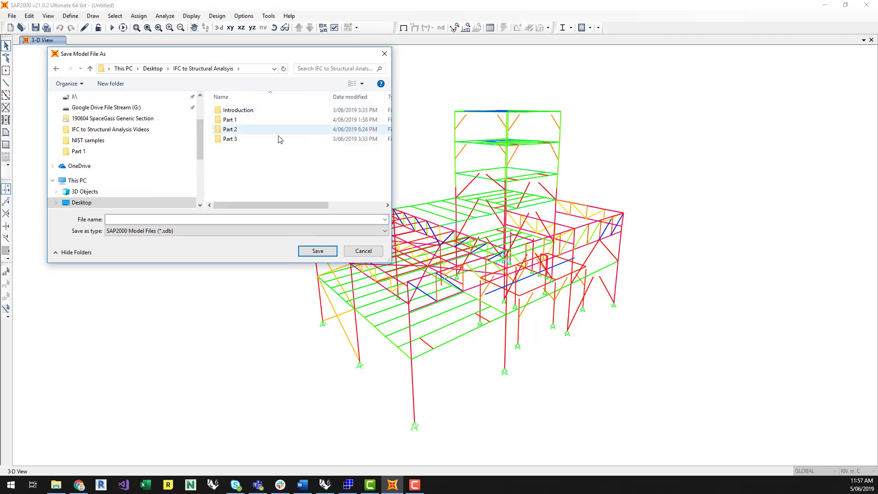
{"action": "left_click", "coordinate": [259, 140]}
{"action": "double_click", "coordinate": [260, 140]}
{"action": "left_click", "coordinate": [148, 220]}
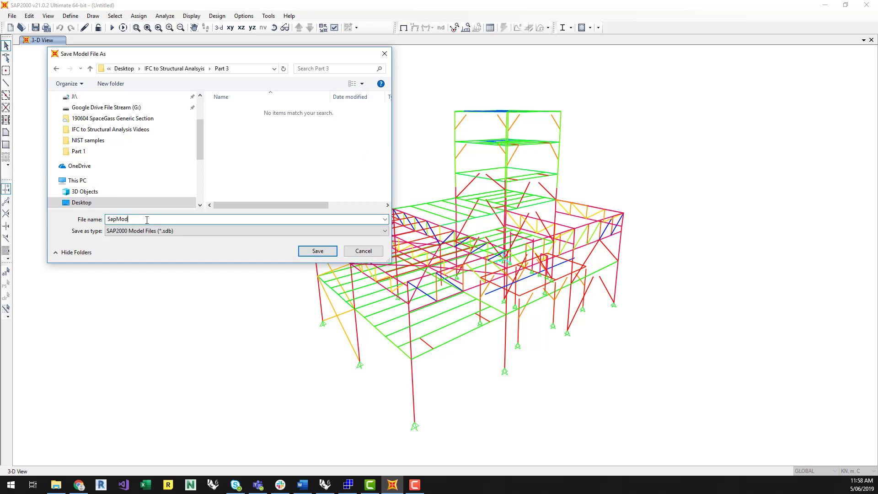
{"action": "left_click", "coordinate": [316, 251]}
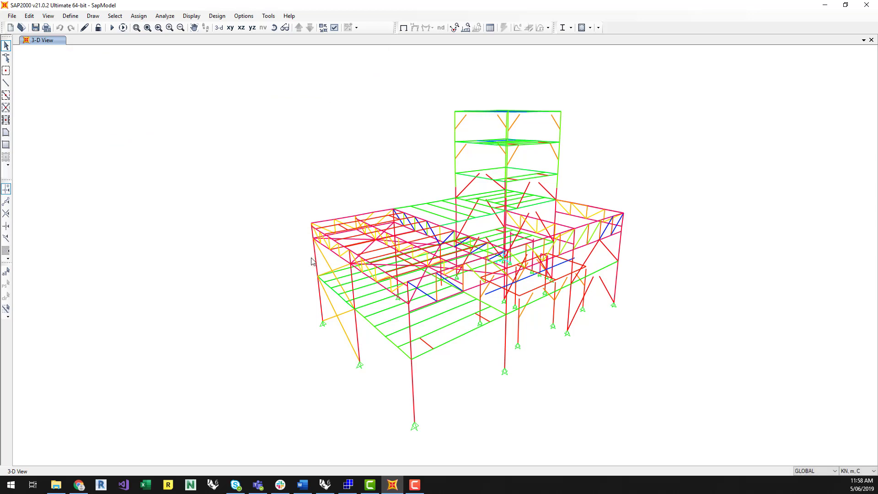
Step: Minimize Grasshopper and close the ggRhinoIFC panel in Rhino
{"action": "left_click", "coordinate": [324, 484]}
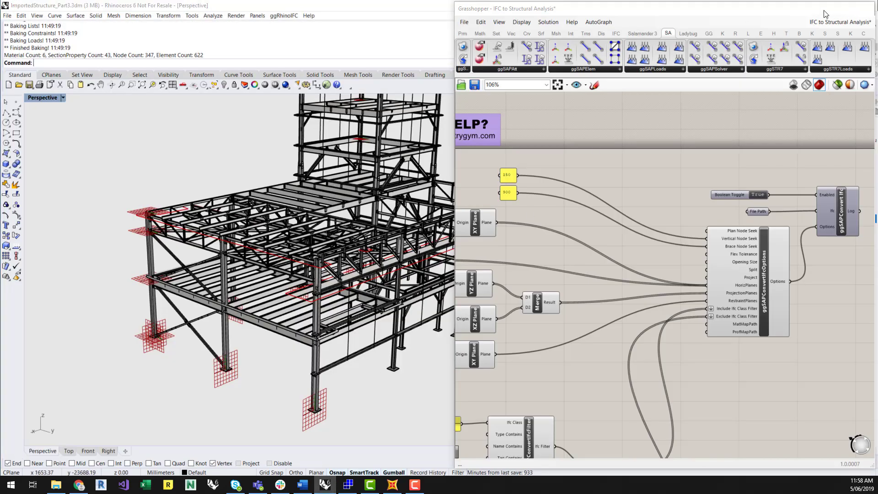
{"action": "left_click", "coordinate": [822, 8]}
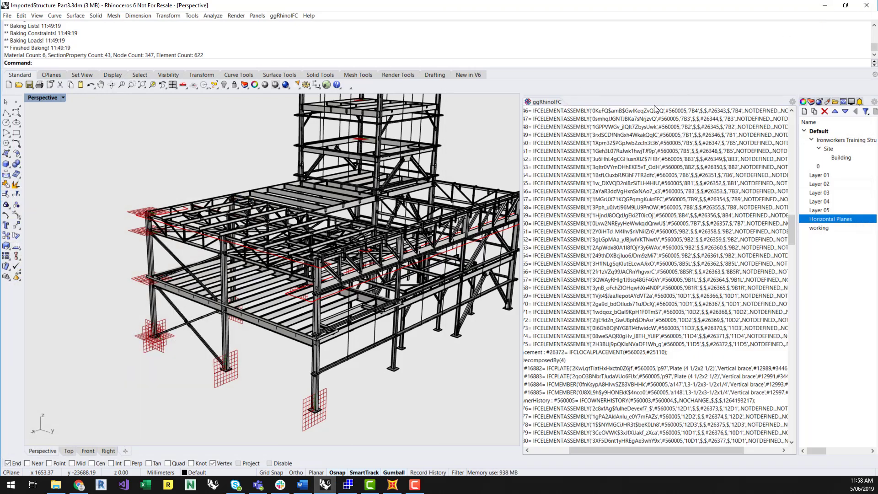
{"action": "left_click_drag", "start_coordinate": [655, 105], "coordinate": [655, 104]}
{"action": "right_click", "coordinate": [654, 104]}
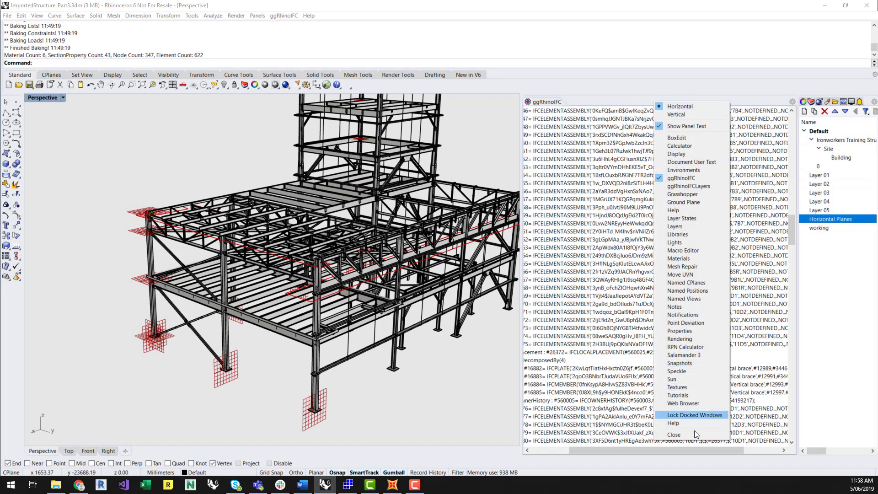
{"action": "left_click", "coordinate": [694, 439]}
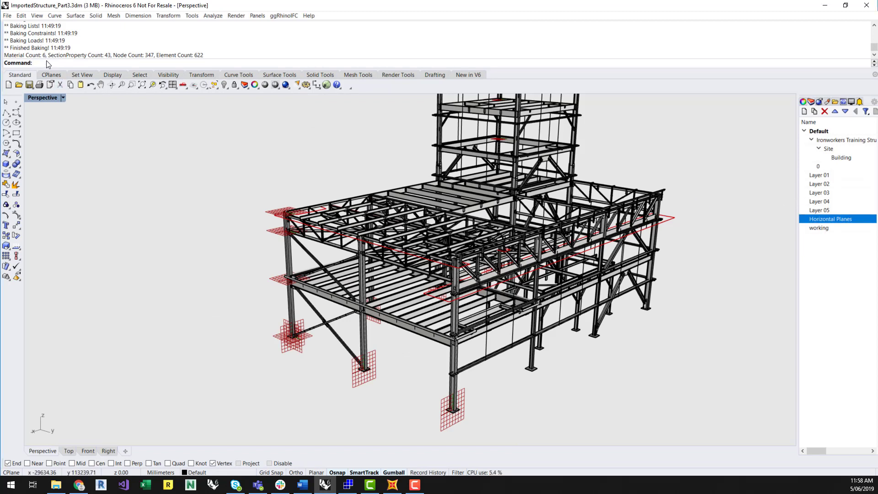
Step: Run ggInterpretSAP on Part 3\SapModel.sdb and interpret the model into Rhino
{"action": "type", "text": "In"}
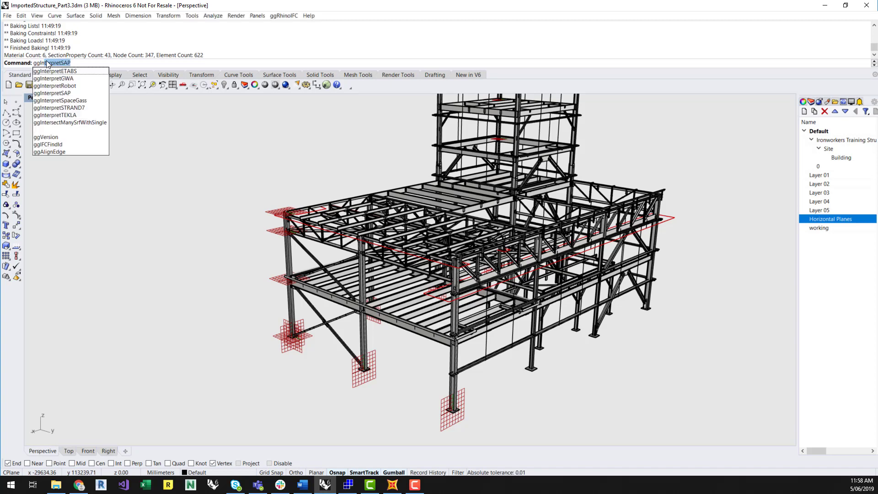
{"action": "key", "text": "Return"}
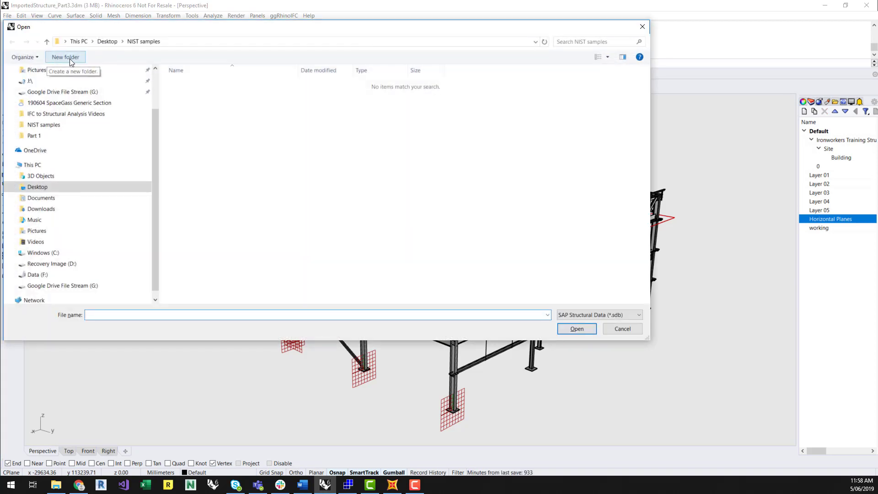
{"action": "left_click", "coordinate": [109, 41]}
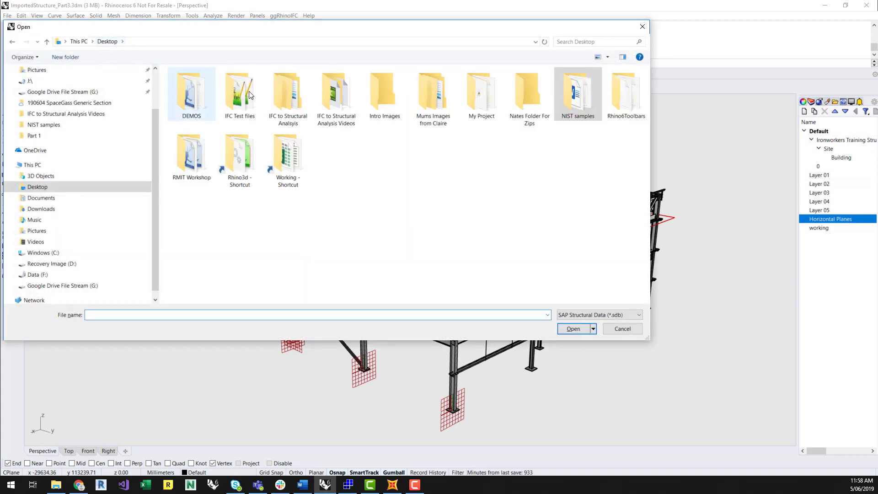
{"action": "double_click", "coordinate": [285, 105]}
{"action": "double_click", "coordinate": [210, 114]}
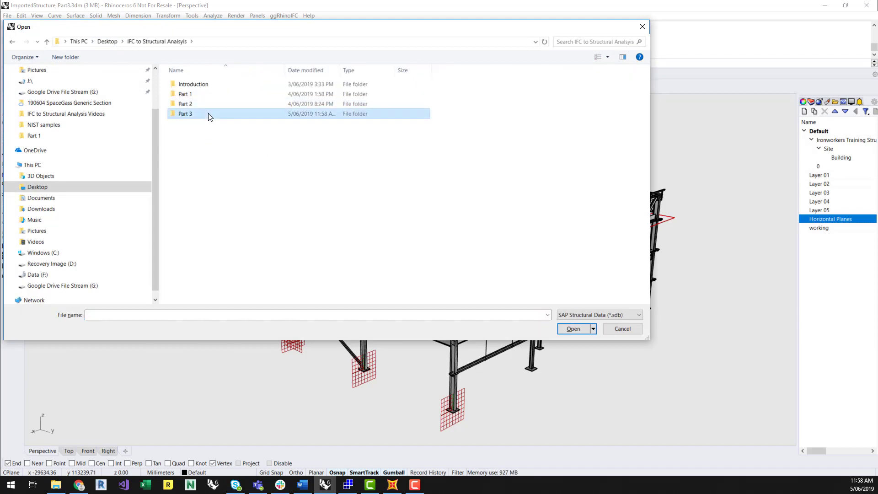
{"action": "left_click", "coordinate": [207, 86]}
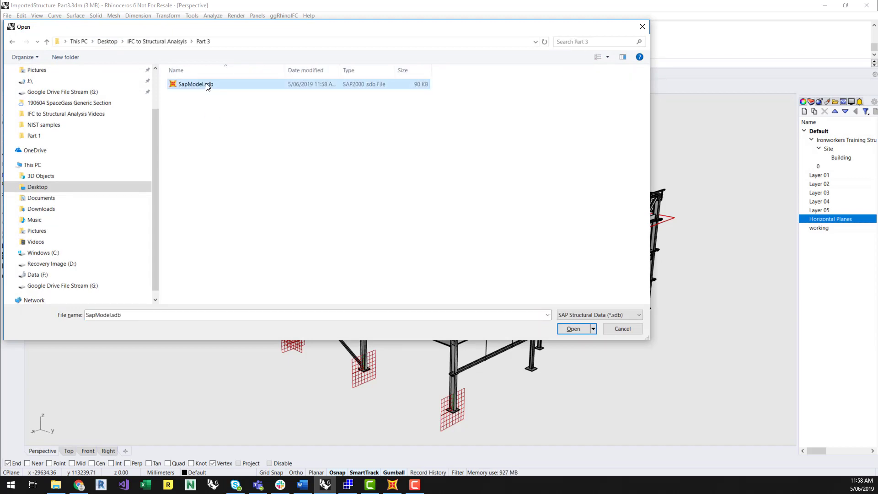
{"action": "left_click", "coordinate": [577, 330]}
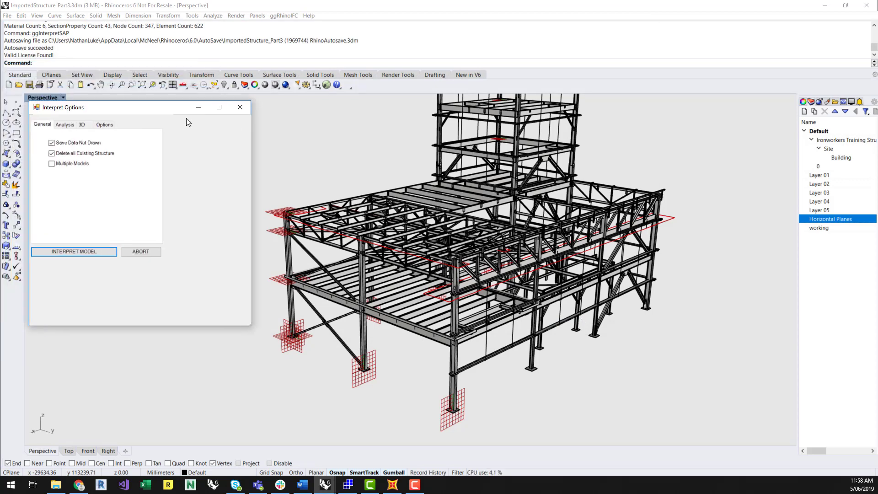
{"action": "left_click", "coordinate": [121, 262]}
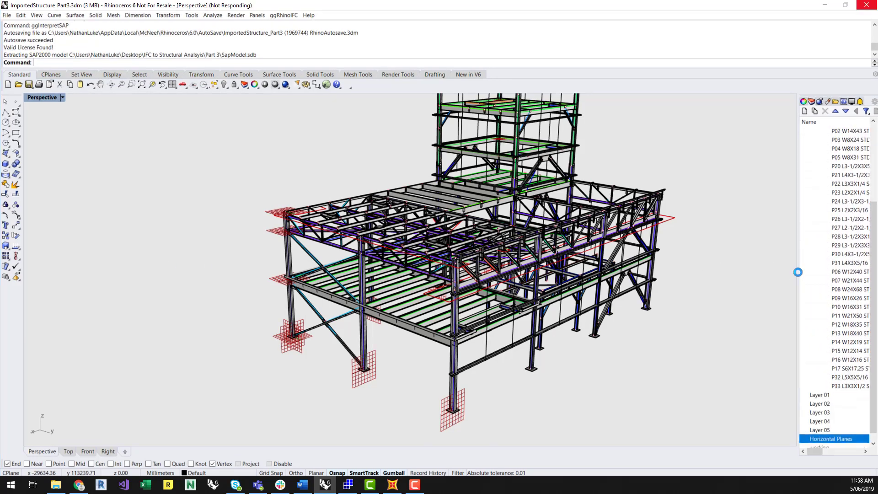
Step: Widen the Layers panel to show each SAP section layer's colour and lock columns
{"action": "left_click_drag", "start_coordinate": [798, 272], "coordinate": [713, 277]}
{"action": "middle_click", "coordinate": [604, 327]}
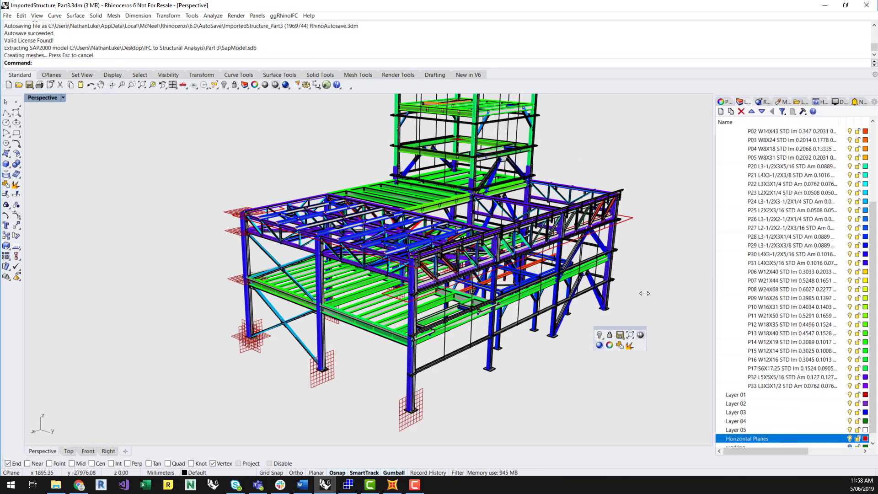
{"action": "left_click", "coordinate": [630, 344]}
{"action": "scroll", "coordinate": [290, 303], "scroll_direction": "down", "scroll_amount": 2}
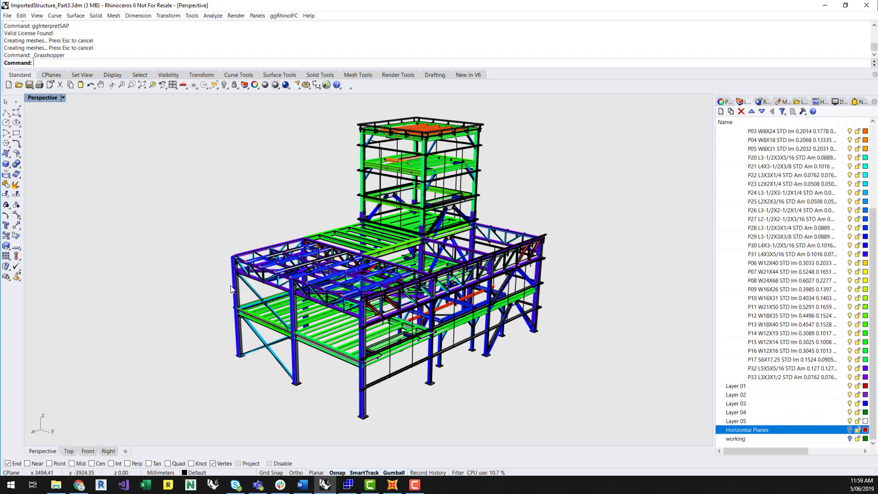
{"action": "scroll", "coordinate": [318, 357], "scroll_direction": "up", "scroll_amount": 5}
{"action": "scroll", "coordinate": [429, 378], "scroll_direction": "up", "scroll_amount": 4}
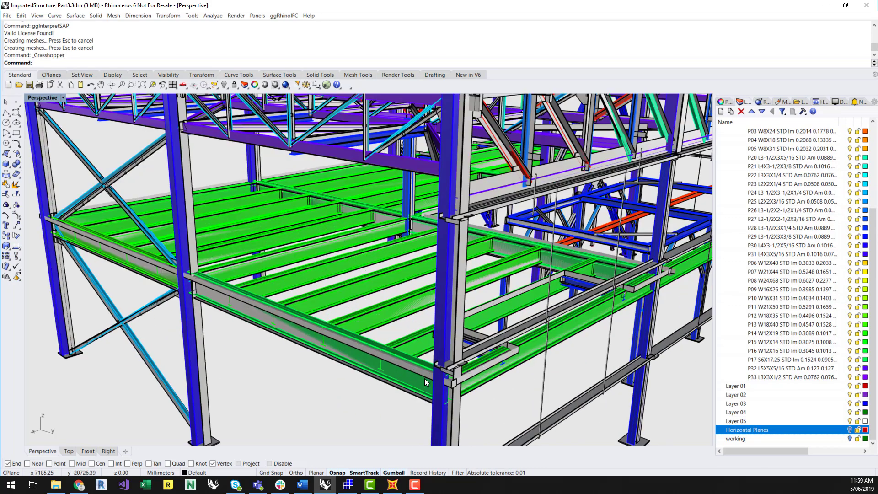
Step: Select and deselect the grey lower-floor beam several times to inspect it
{"action": "left_click", "coordinate": [409, 356]}
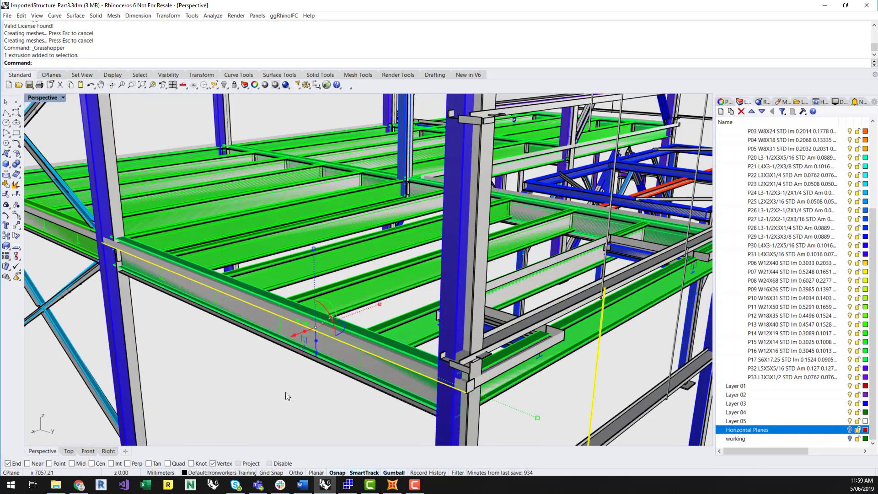
{"action": "key", "text": "Escape"}
{"action": "left_click", "coordinate": [356, 333]}
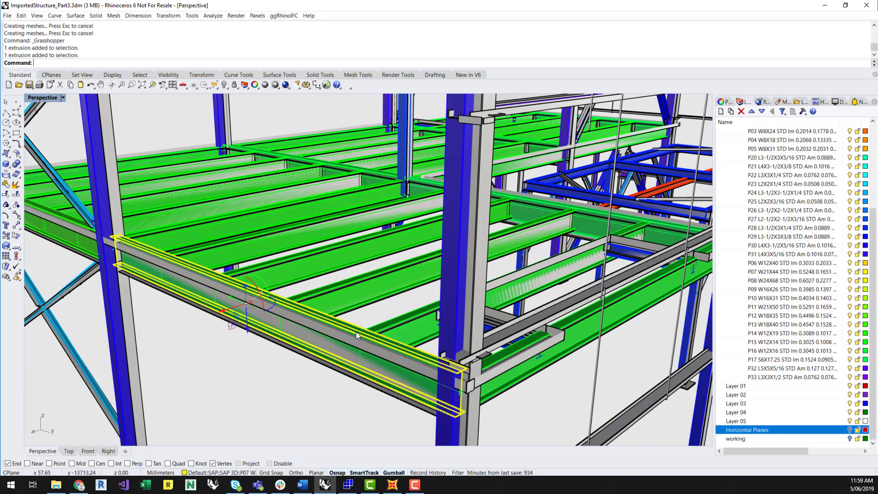
{"action": "key", "text": "Escape"}
{"action": "left_click", "coordinate": [353, 380]}
{"action": "key", "text": "Escape"}
Step: Orbit to a frontal view and pick between two overlapping SAP and IFC beams
{"action": "scroll", "coordinate": [485, 300], "scroll_direction": "down", "scroll_amount": 5}
{"action": "right_click_drag", "start_coordinate": [486, 300], "coordinate": [553, 358]}
{"action": "scroll", "coordinate": [342, 317], "scroll_direction": "down", "scroll_amount": 10}
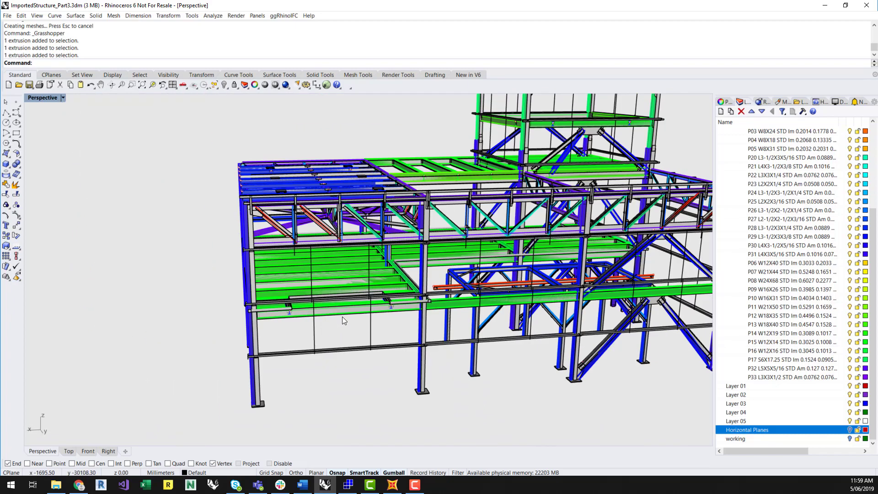
{"action": "right_click_drag", "start_coordinate": [480, 268], "coordinate": [379, 277]}
{"action": "scroll", "coordinate": [380, 277], "scroll_direction": "up", "scroll_amount": 8}
{"action": "scroll", "coordinate": [380, 276], "scroll_direction": "up", "scroll_amount": 5}
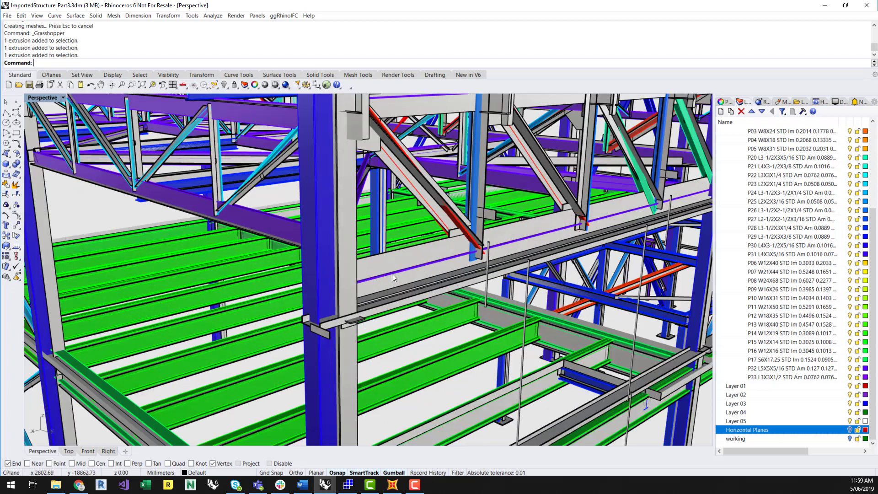
{"action": "left_click", "coordinate": [391, 274]}
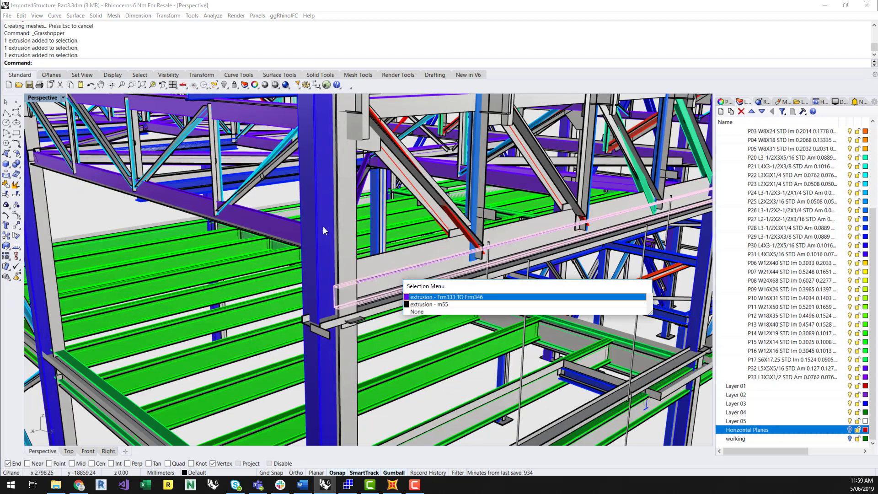
{"action": "key", "text": "Escape"}
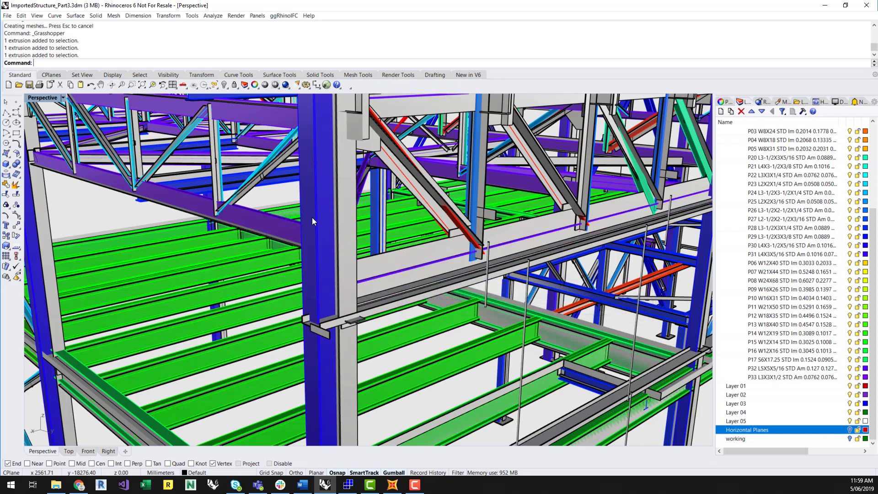
Step: Look up into the structure and inspect an upper-level beam block instance
{"action": "right_click_drag", "start_coordinate": [312, 219], "coordinate": [316, 226]}
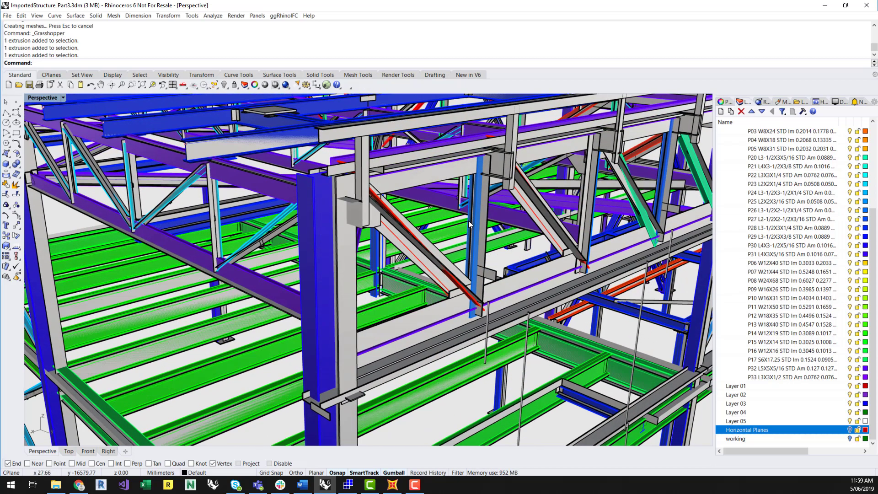
{"action": "scroll", "coordinate": [468, 220], "scroll_direction": "down", "scroll_amount": 10}
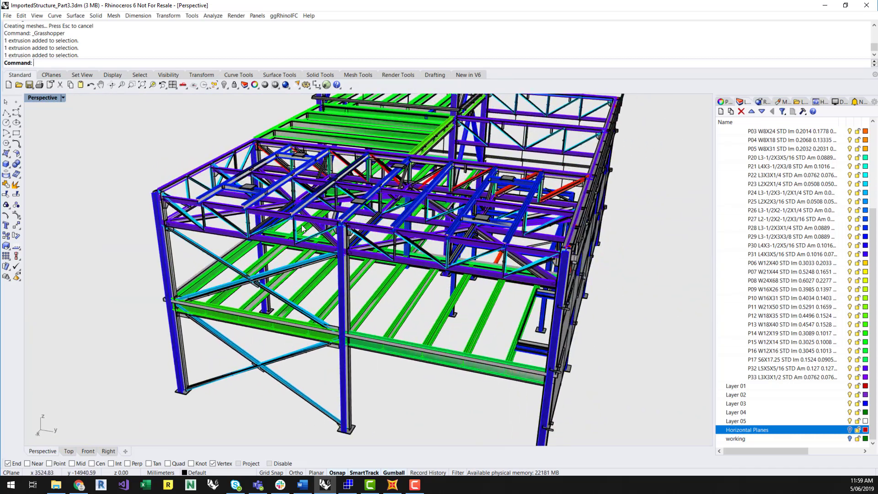
{"action": "scroll", "coordinate": [203, 193], "scroll_direction": "up", "scroll_amount": 3}
{"action": "left_click", "coordinate": [200, 210]}
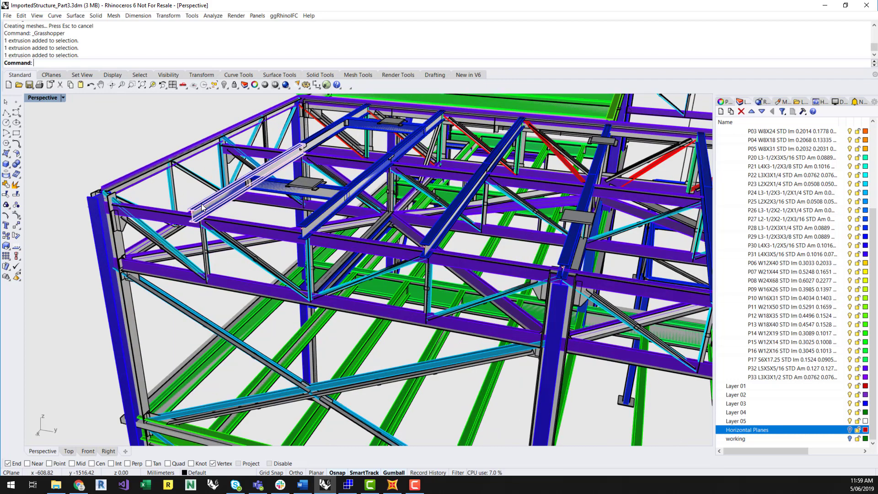
{"action": "key", "text": "Return"}
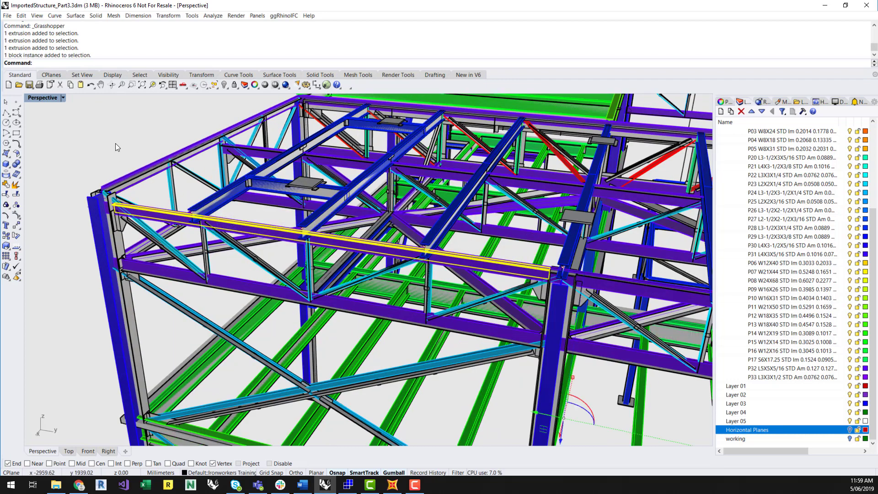
{"action": "left_click", "coordinate": [114, 141]}
{"action": "scroll", "coordinate": [111, 152], "scroll_direction": "down", "scroll_amount": 6}
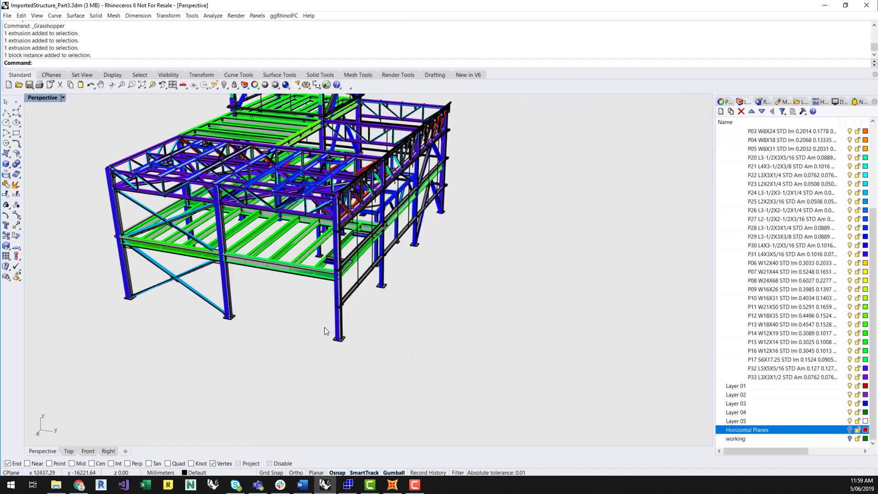
{"action": "right_click_drag", "start_coordinate": [405, 314], "coordinate": [372, 354]}
{"action": "scroll", "coordinate": [384, 345], "scroll_direction": "down", "scroll_amount": 4}
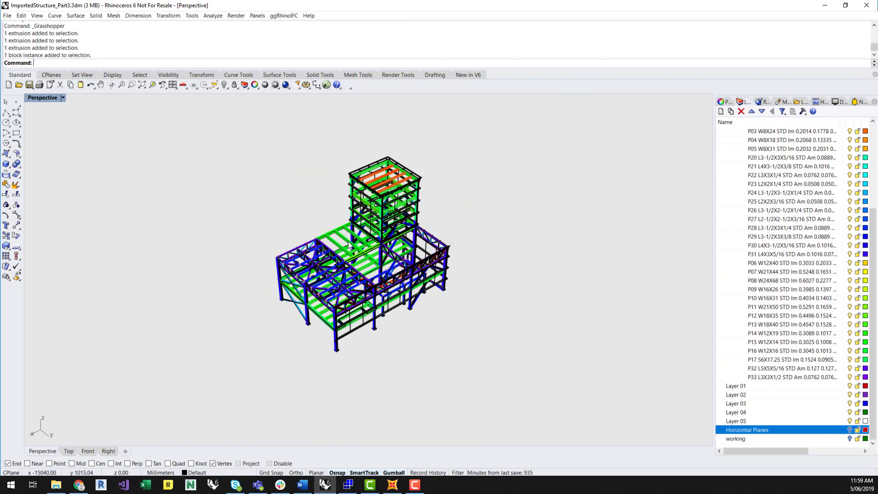
{"action": "scroll", "coordinate": [377, 217], "scroll_direction": "up", "scroll_amount": 3}
{"action": "right_click_drag", "start_coordinate": [588, 251], "coordinate": [588, 218]}
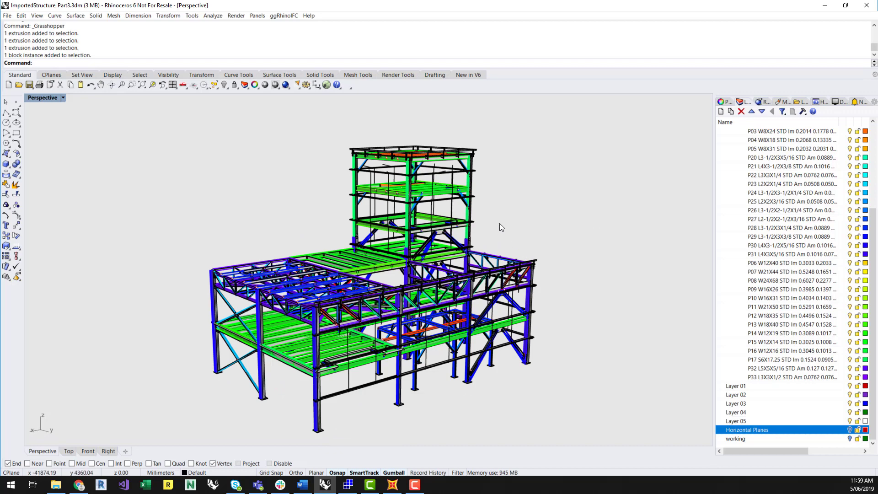